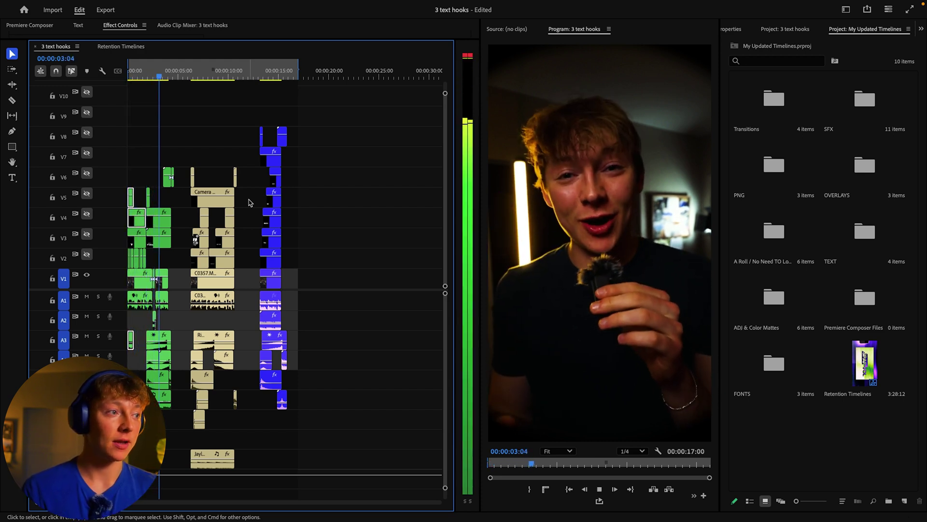
Play parts of the three raw hook clips in the 3 text hooks sequence.
key(space)
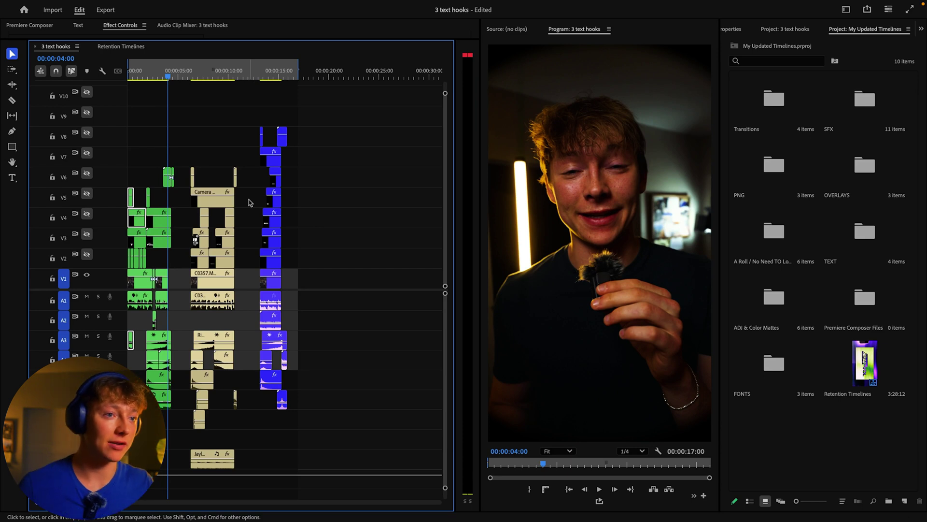
click(192, 73)
key(space)
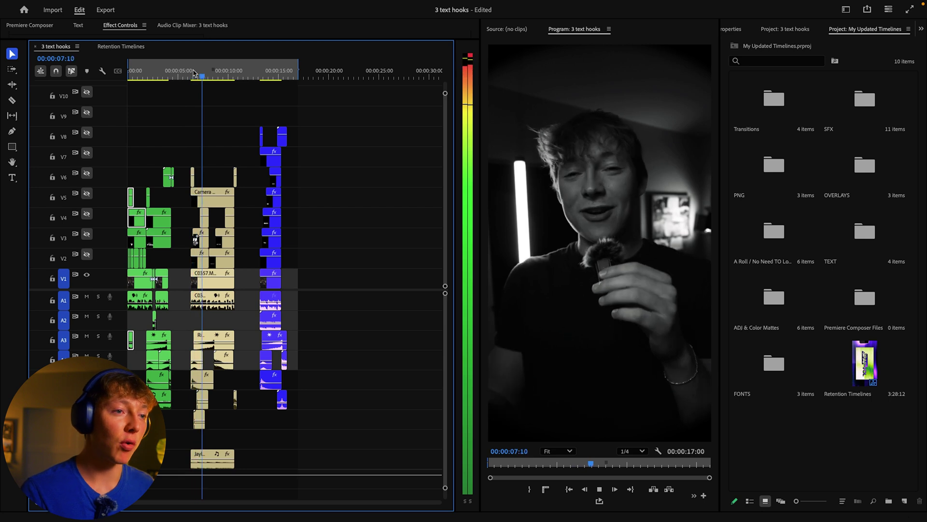
drag(219, 73, 259, 73)
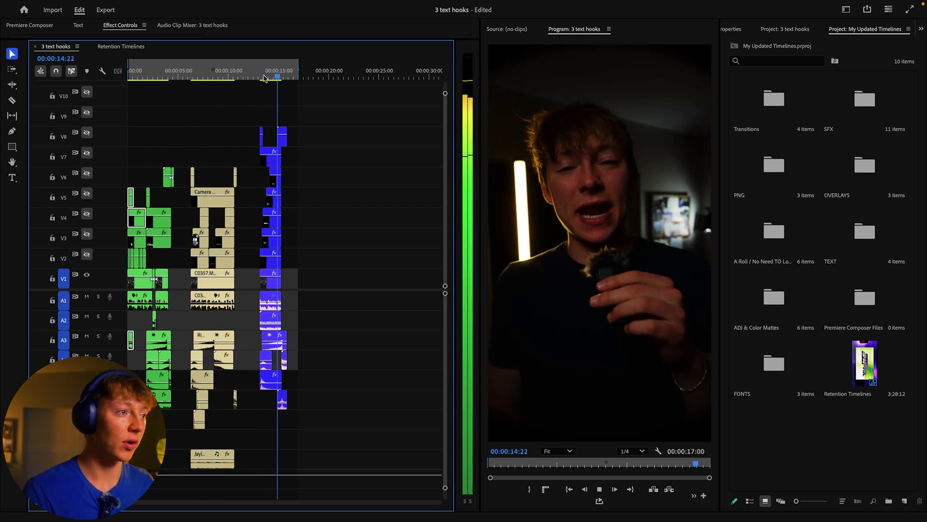
key(space)
Turn on the hidden overlay video tracks from V2 upward in the 3 text hooks sequence and preview the footage.
drag(278, 78, 126, 87)
click(86, 255)
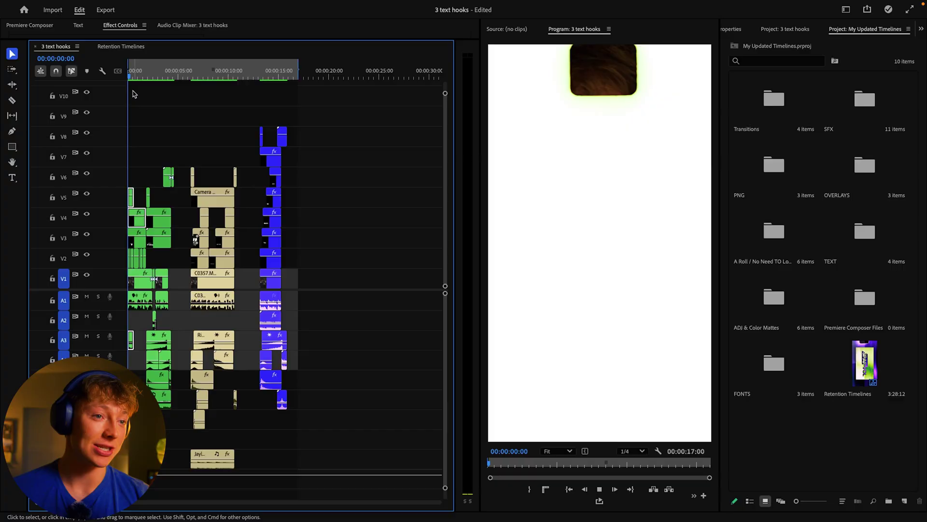
key(space)
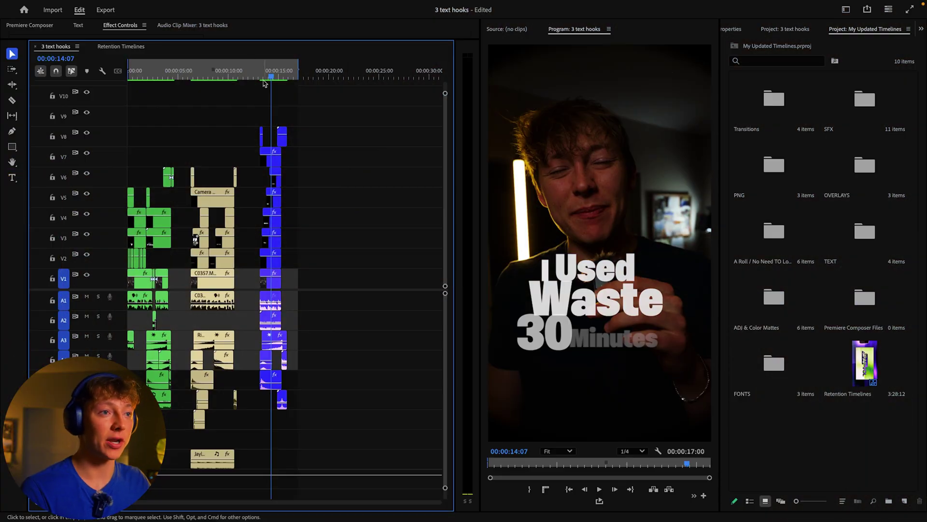
drag(264, 78, 259, 77)
key(space)
key(space)
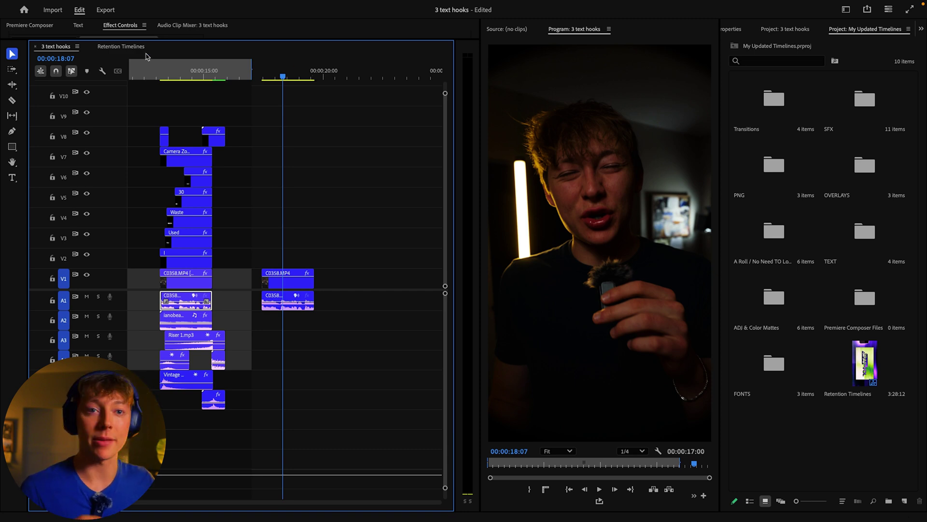
Open the Retention Timelines sequence and play the "Start your Aesthetic style in seconds" and "Add A Cool FLICKER" hooks.
click(121, 47)
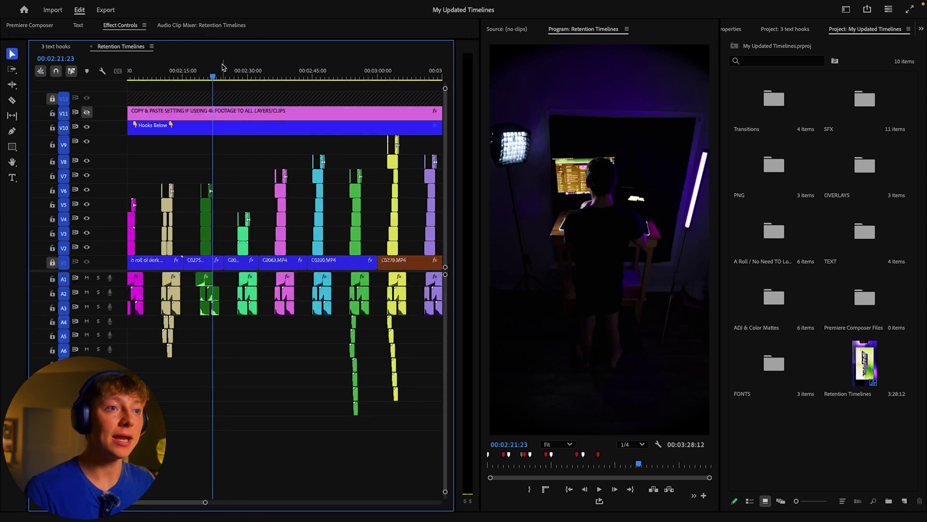
click(243, 77)
drag(243, 77, 314, 76)
key(space)
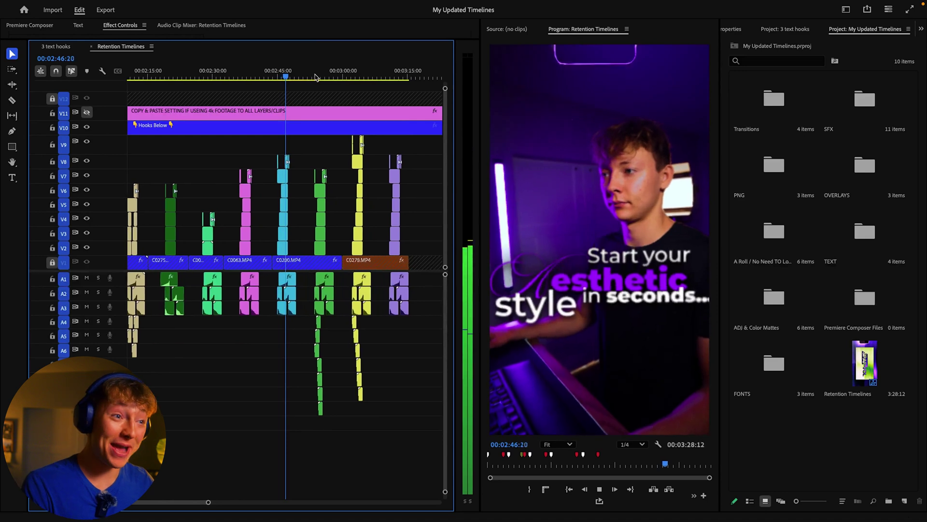
key(space)
key(space)
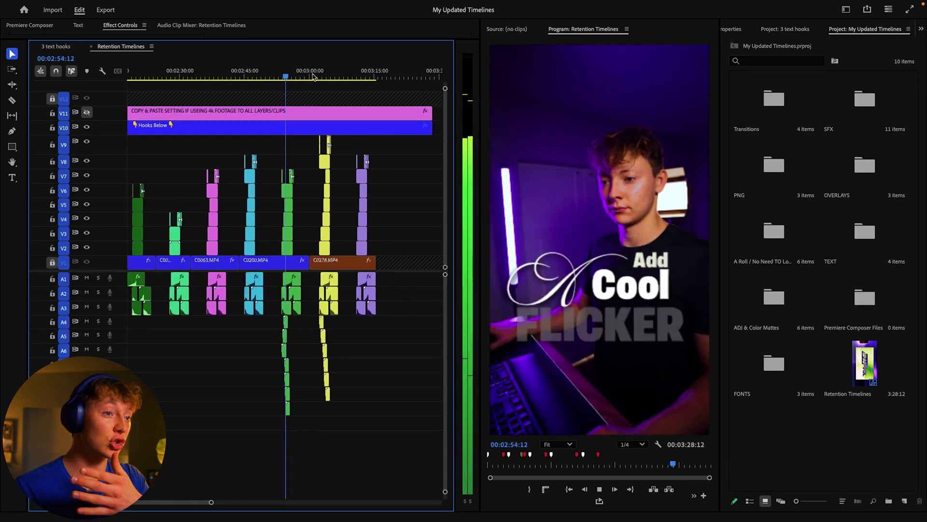
key(space)
Play the "I love reading and Personal" hook and the Ladder Text hook in the Retention Timelines sequence.
drag(314, 76, 314, 78)
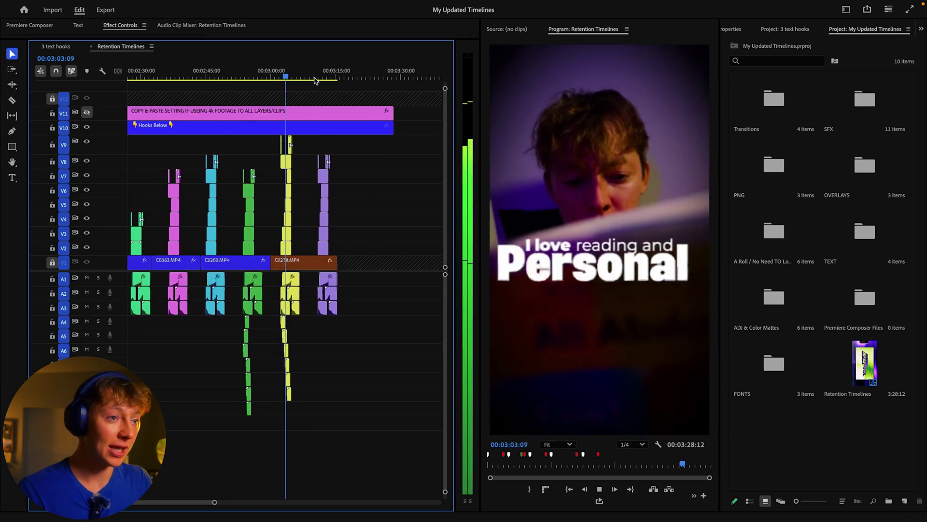
click(312, 76)
key(space)
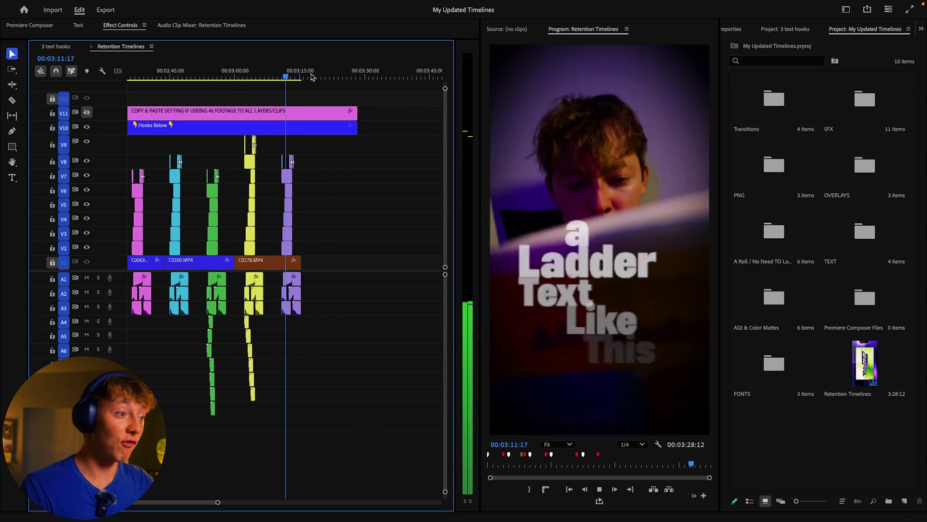
key(space)
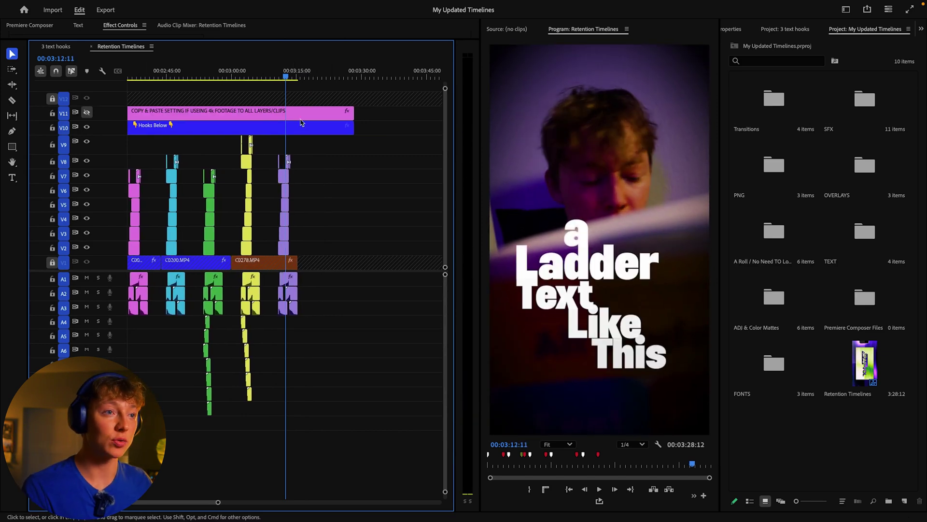
click(274, 78)
key(space)
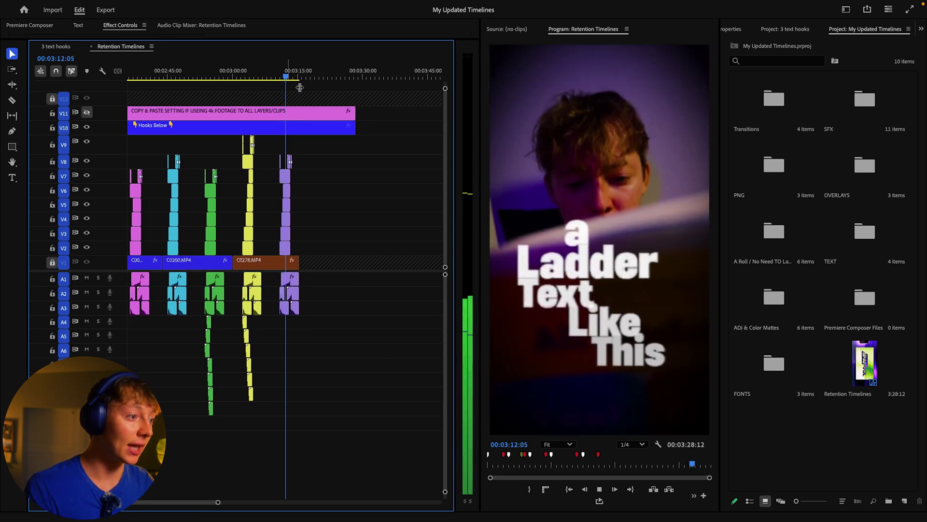
key(space)
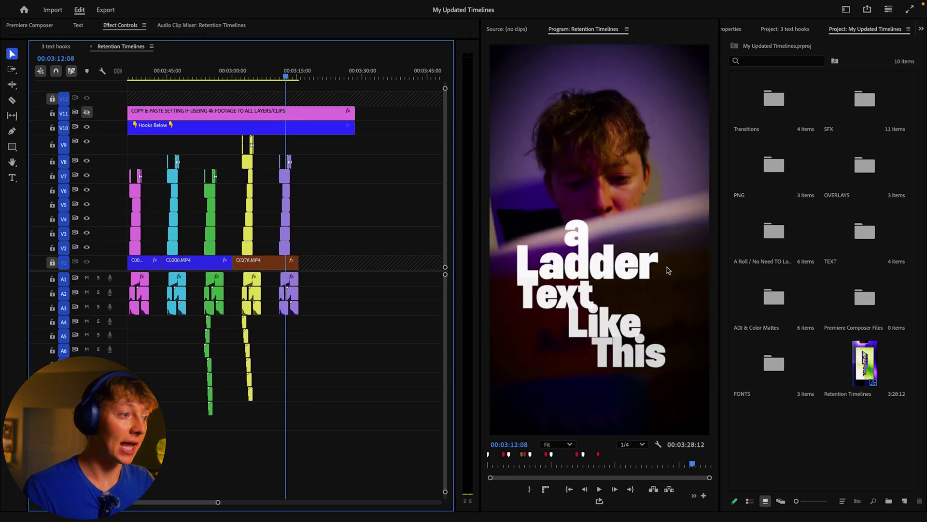
Switch to the 3 text hooks sequence and play its third hook with the "I Used Waste 30 Minutes" text.
click(70, 47)
drag(277, 85, 160, 89)
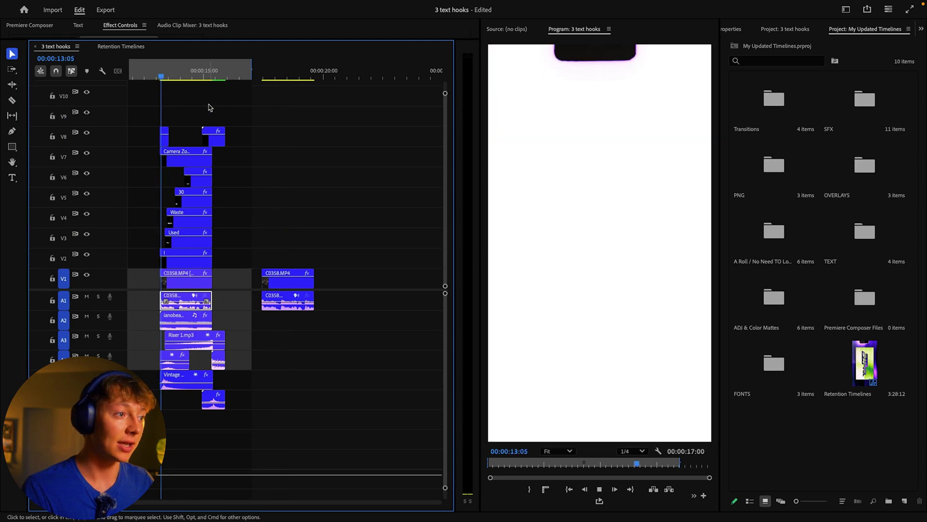
key(space)
key(space)
Play the first hook from the beginning of the 3 text hooks sequence and replay its opening.
drag(293, 72, 150, 111)
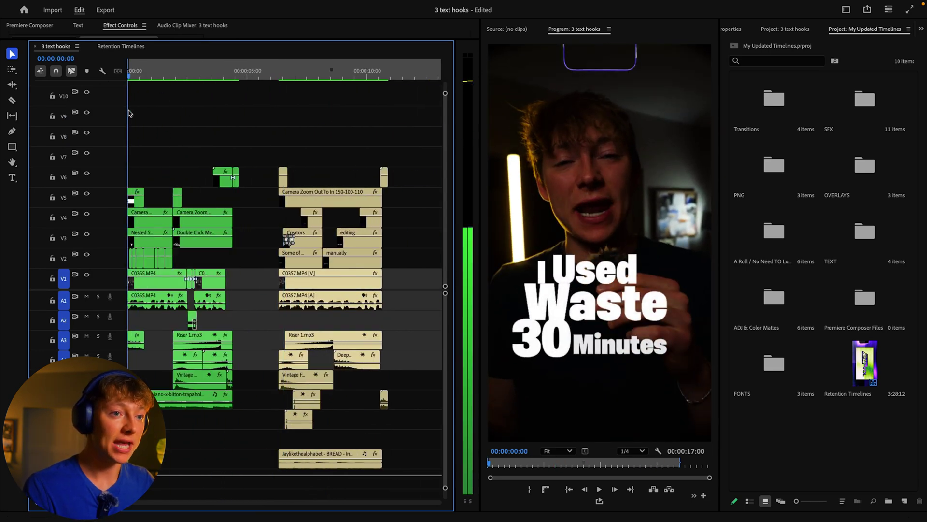
key(space)
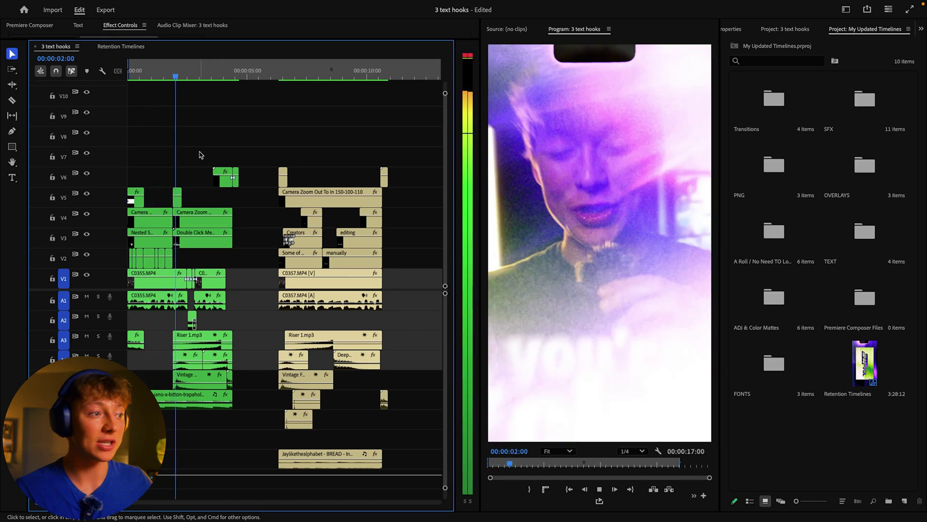
key(space)
drag(176, 76, 134, 75)
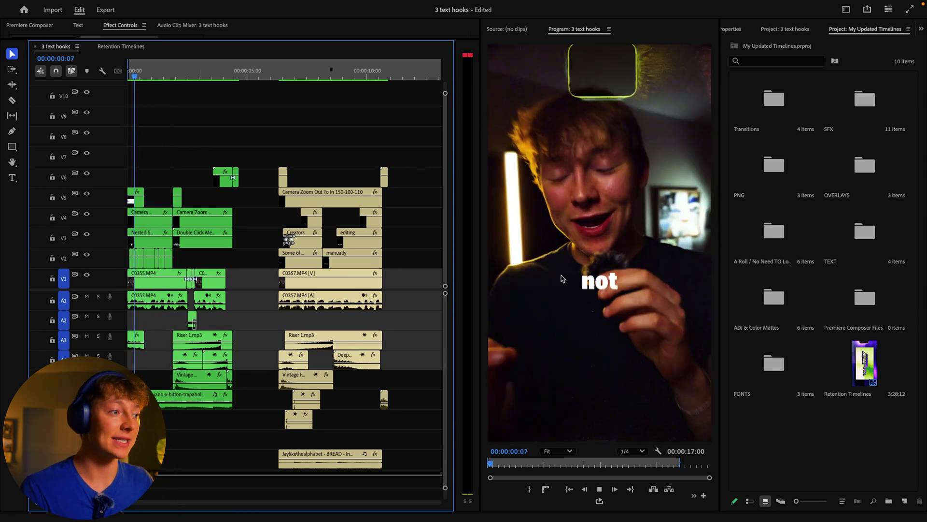
key(space)
key(space)
Play the "captions" hook at the start of the Hooks section in the Retention Timelines sequence.
click(190, 26)
click(111, 47)
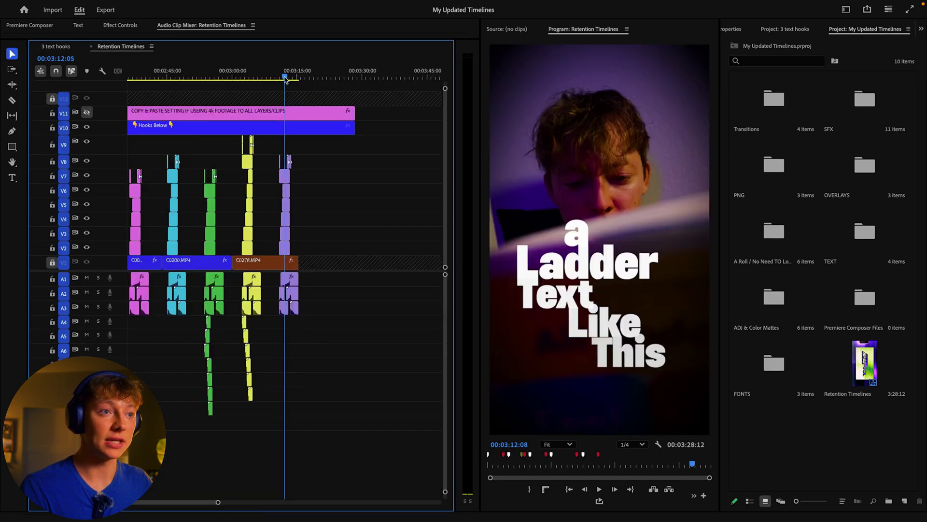
drag(192, 76, 166, 75)
key(space)
scroll(388, 154, up, 5)
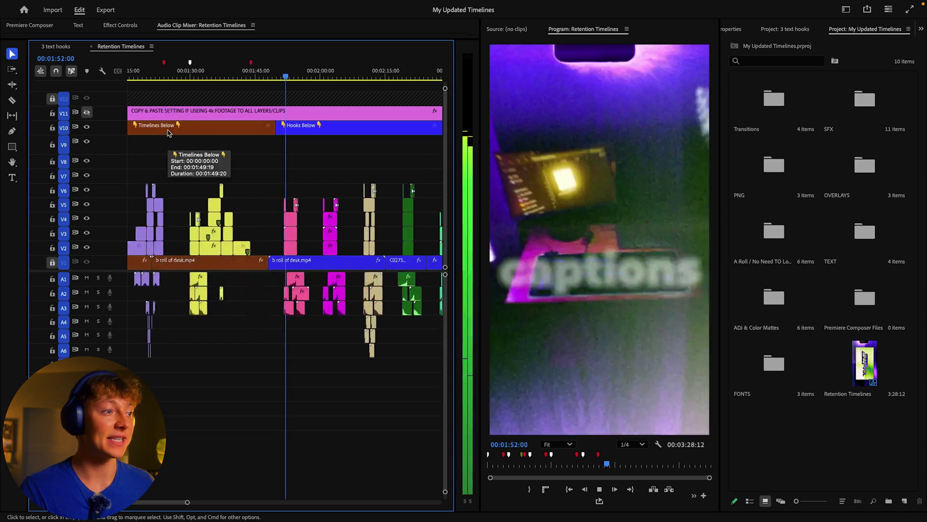
key(space)
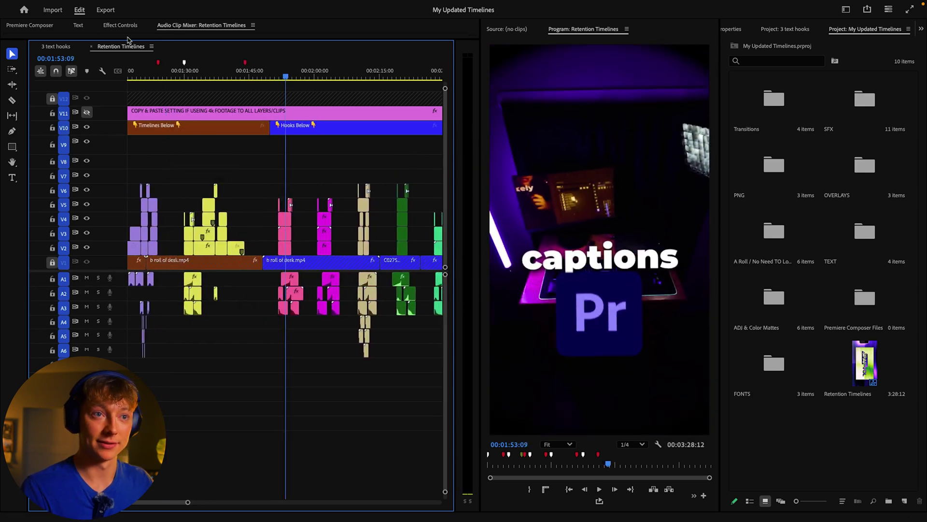
Review the first hook's switch from the quick text clips to the large "up your content" title in the 3 text hooks sequence.
click(63, 48)
drag(154, 75, 170, 76)
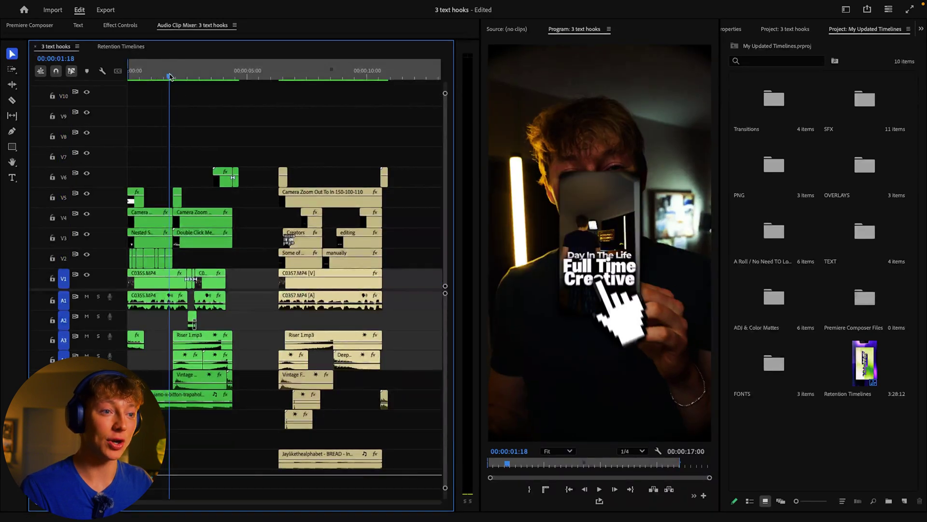
key(space)
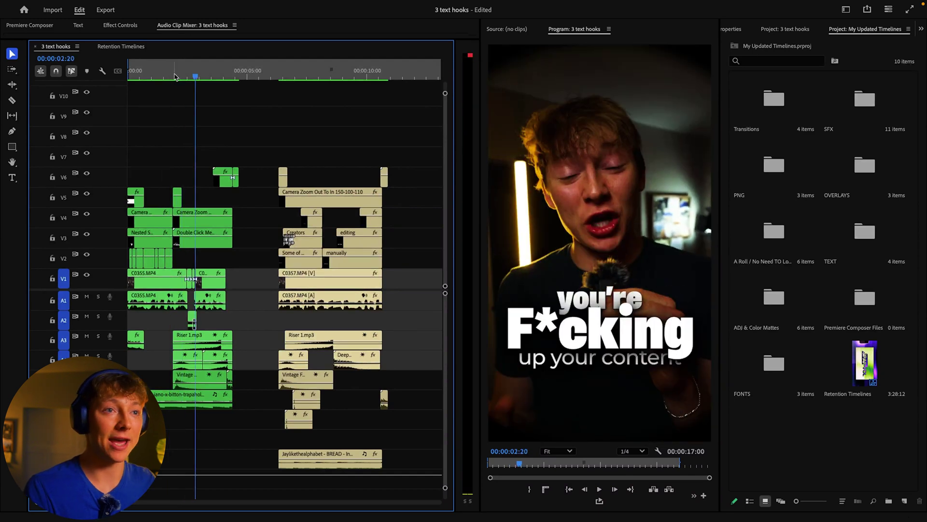
click(174, 76)
key(space)
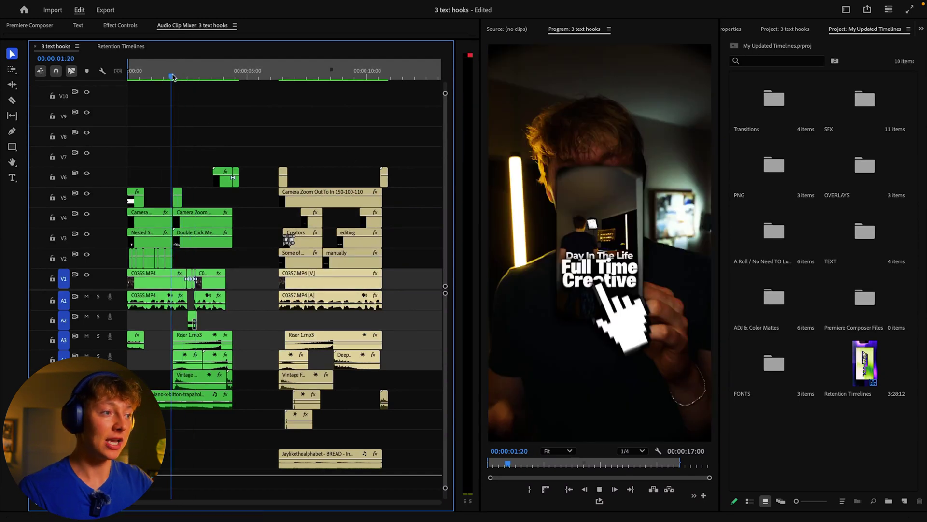
key(space)
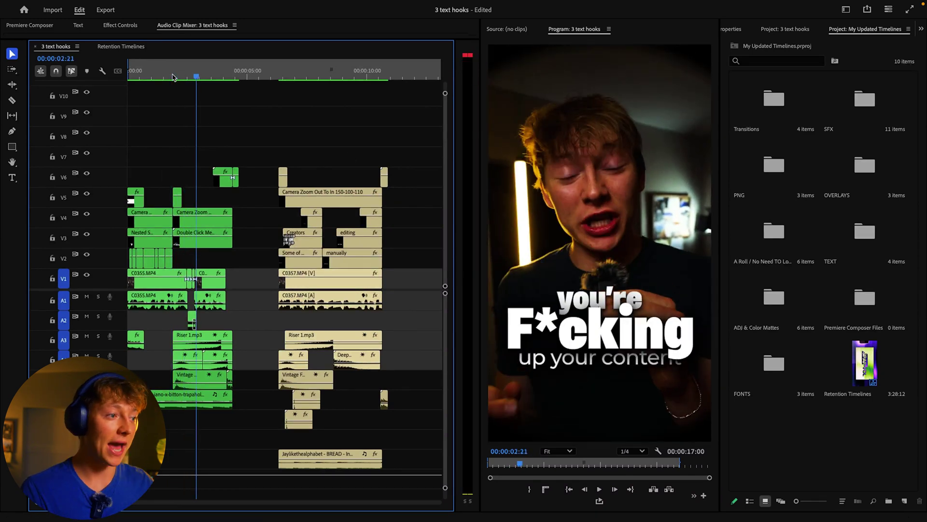
Play the "7 Videos you NEED to watch" and "This Is 2025" hooks in the Retention Timelines sequence.
click(107, 47)
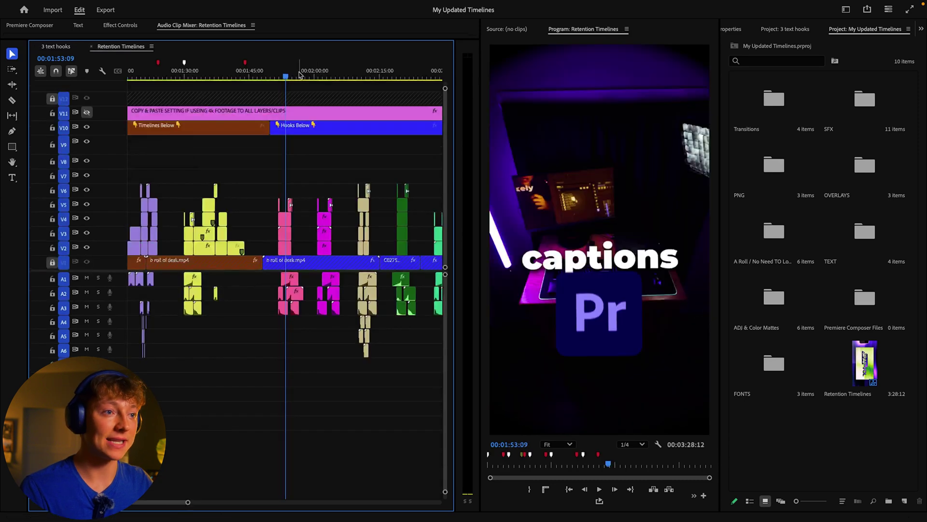
drag(337, 75, 400, 79)
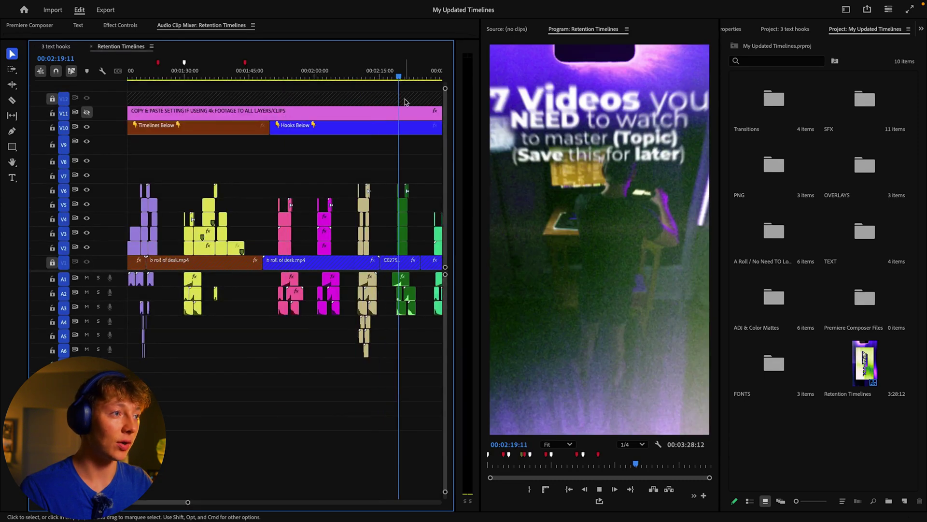
key(space)
click(316, 72)
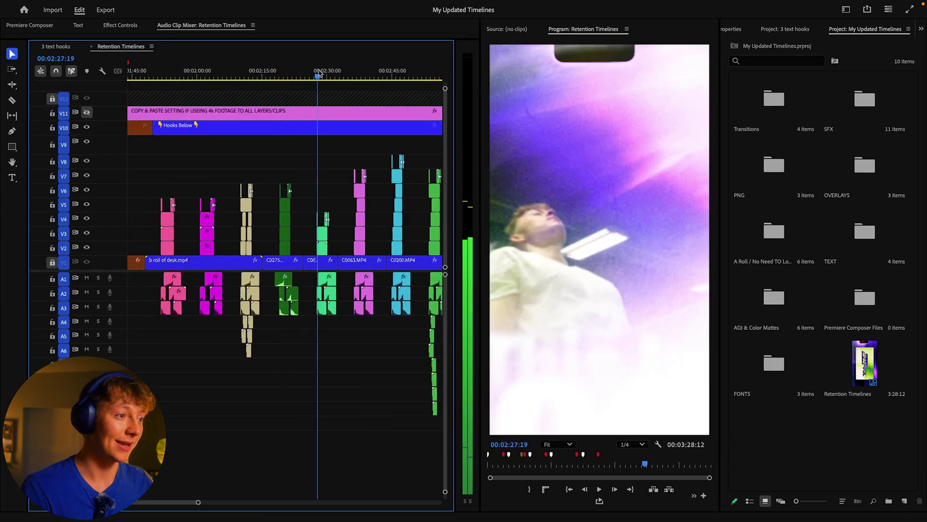
key(space)
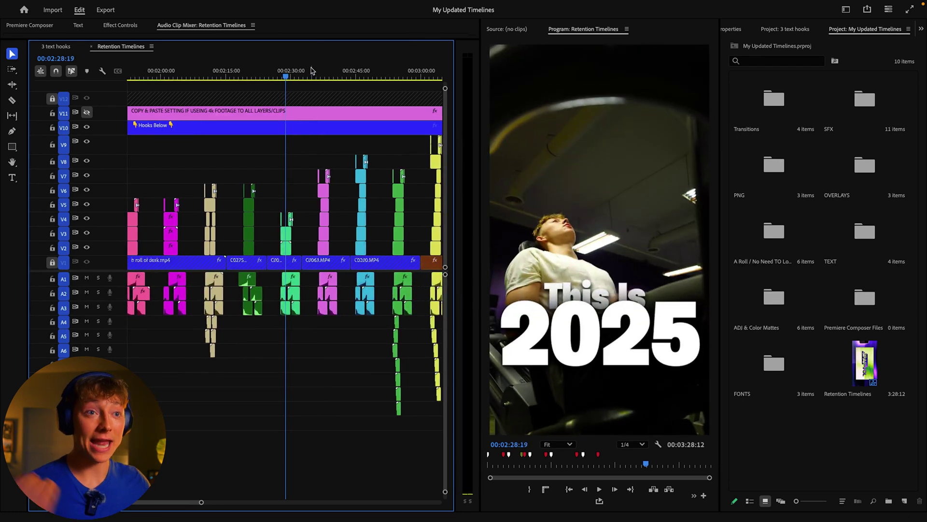
View the unedited C0358.MP4 clip at the end of the 3 text hooks sequence.
click(67, 46)
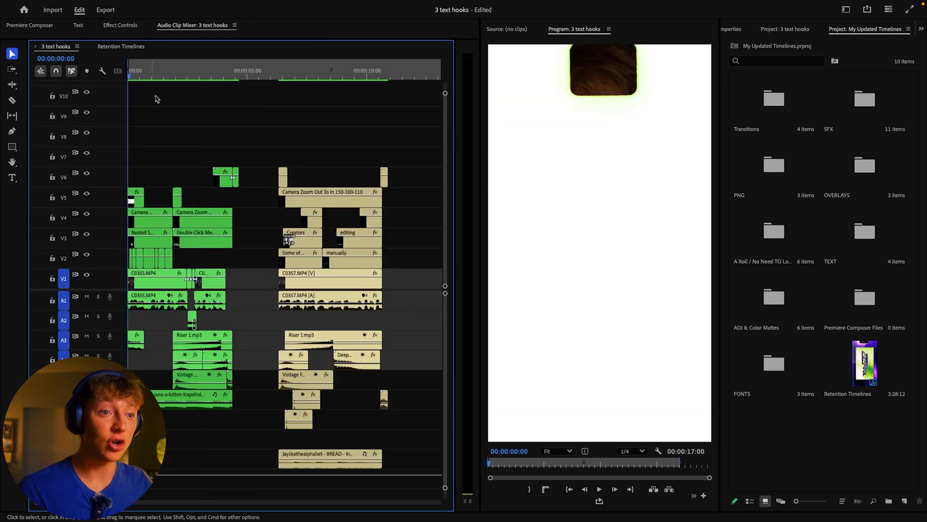
key(space)
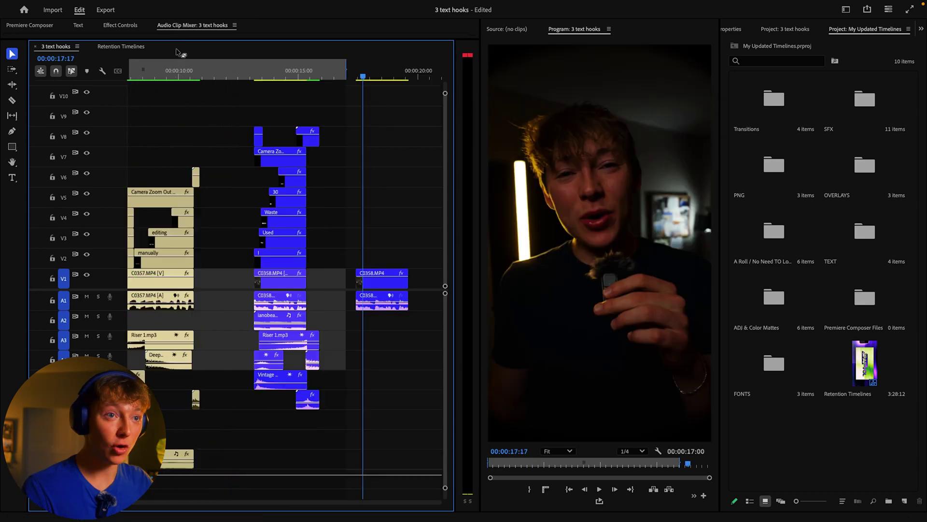
Copy all clips of the "a Ladder Text Like This" hook from Retention Timelines into the 3 text hooks sequence at the unedited C0358.MP4 clip.
click(121, 46)
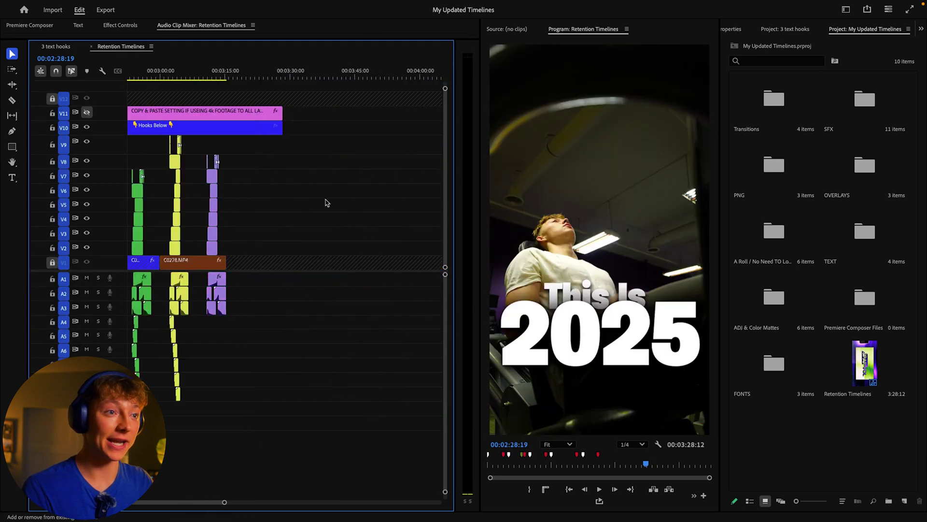
drag(176, 76, 213, 81)
scroll(233, 150, up, 10)
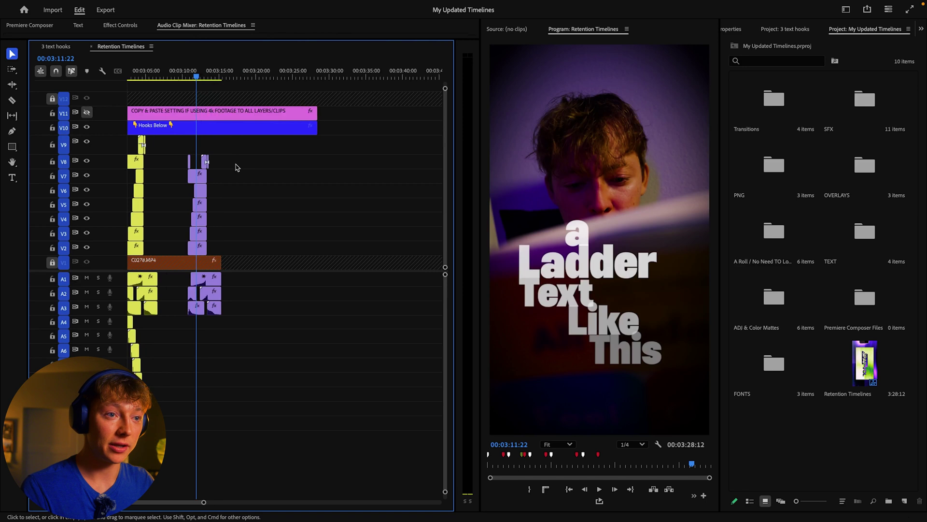
scroll(266, 196, left, 4)
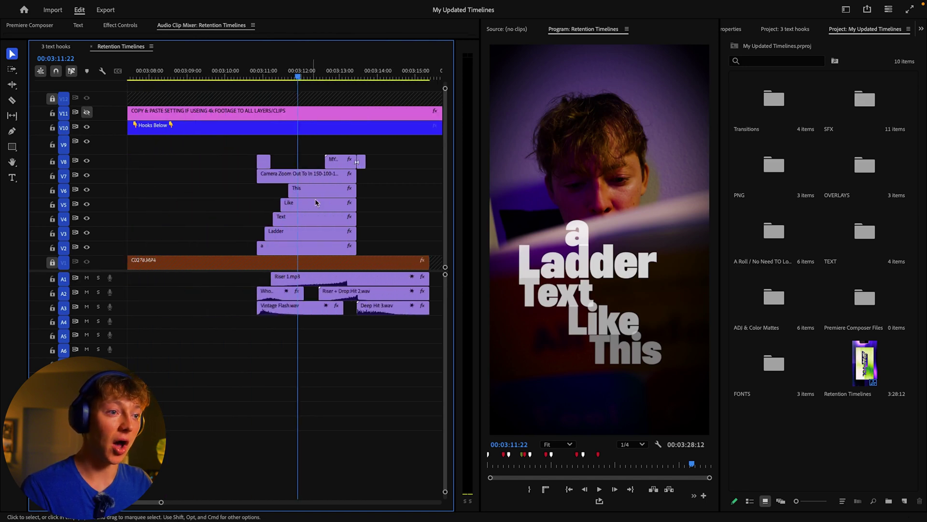
scroll(302, 193, down, 4)
drag(249, 152, 417, 368)
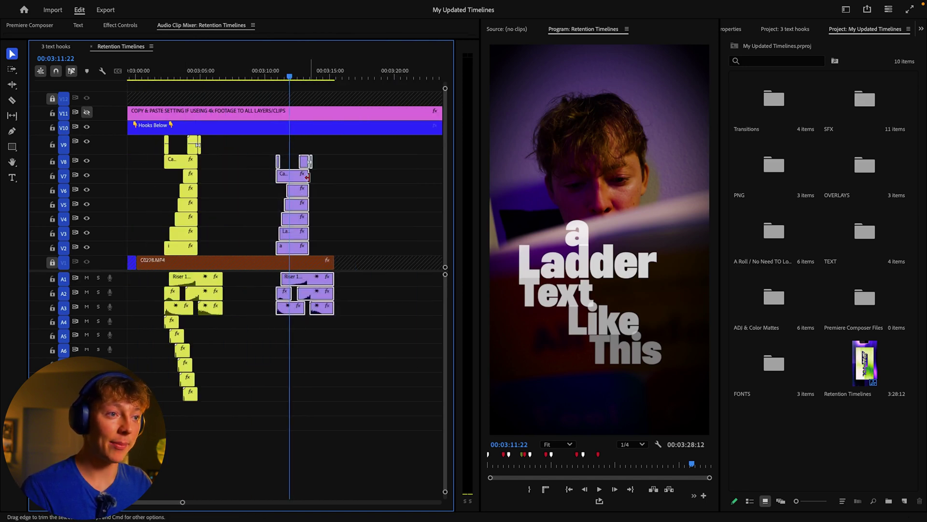
drag(62, 47, 349, 344)
key(grave)
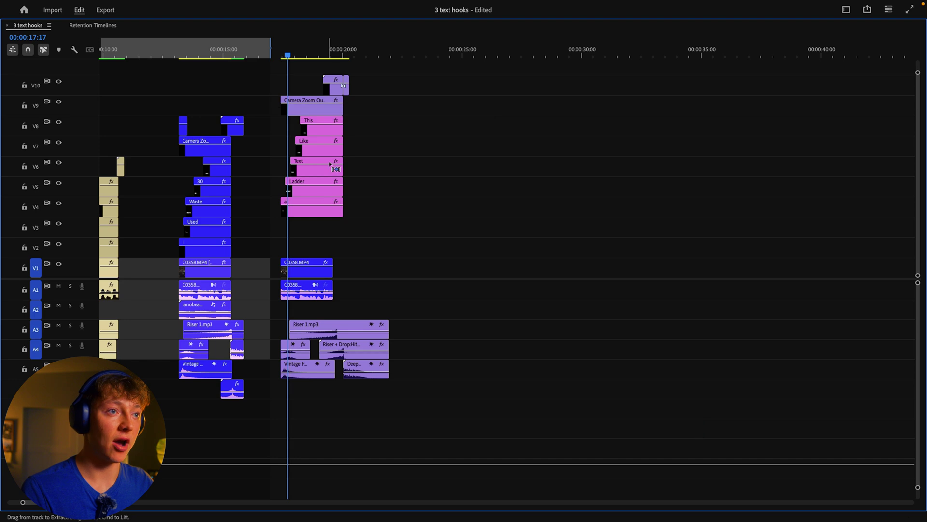
Move the pasted hook's video layers down two tracks to sit directly above C0358.MP4, and play the hook from its start.
drag(407, 76, 300, 216)
drag(304, 214, 305, 254)
click(279, 56)
key(grave)
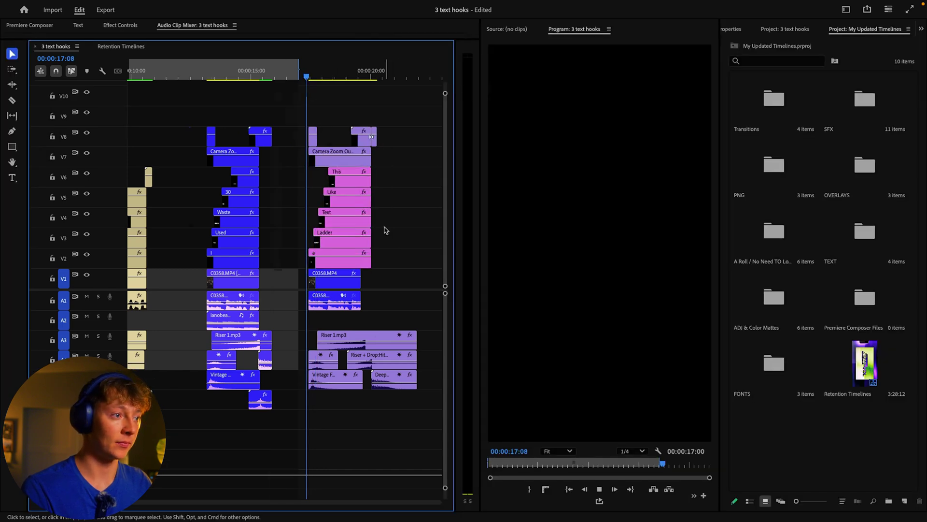
key(space)
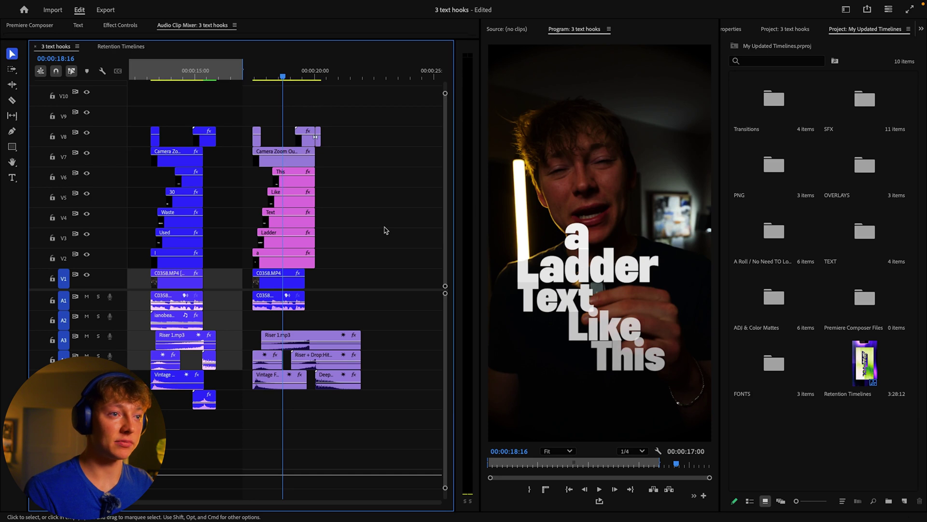
Set the scale of the pasted hook's opening MY Transition clip to 100.
click(254, 137)
click(262, 70)
click(277, 69)
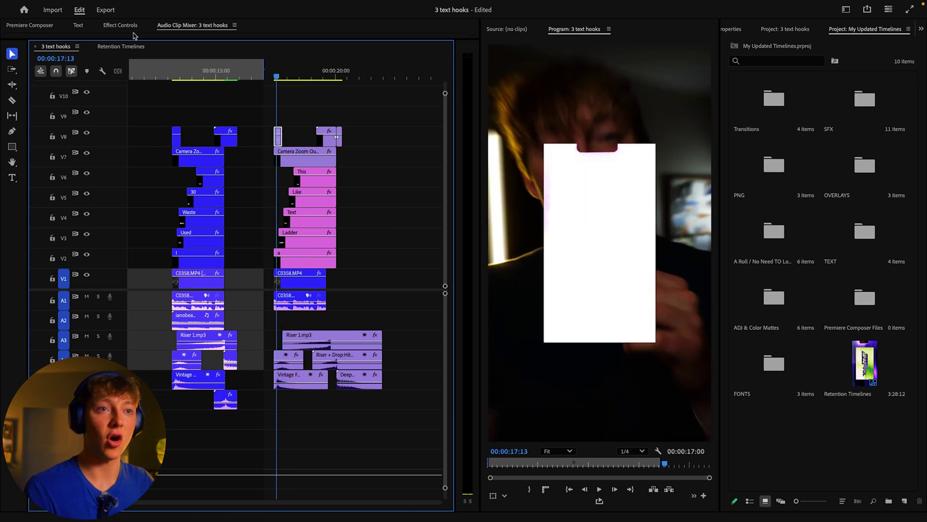
drag(143, 39, 143, 223)
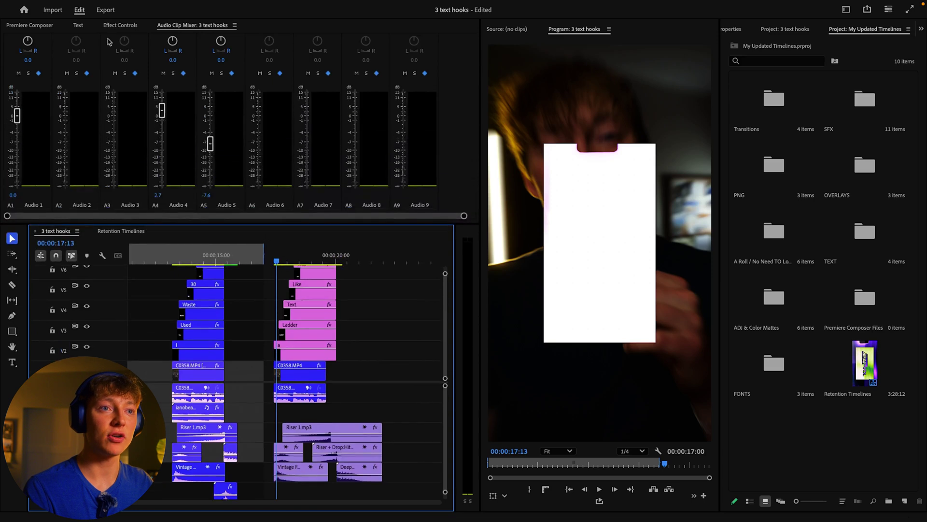
click(121, 25)
click(14, 64)
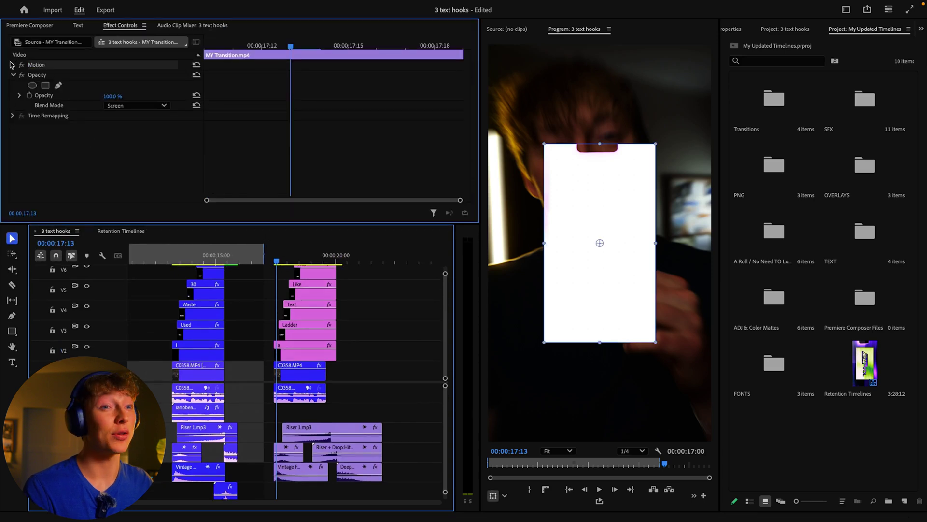
click(12, 65)
click(115, 85)
text(100)
key(Return)
click(348, 291)
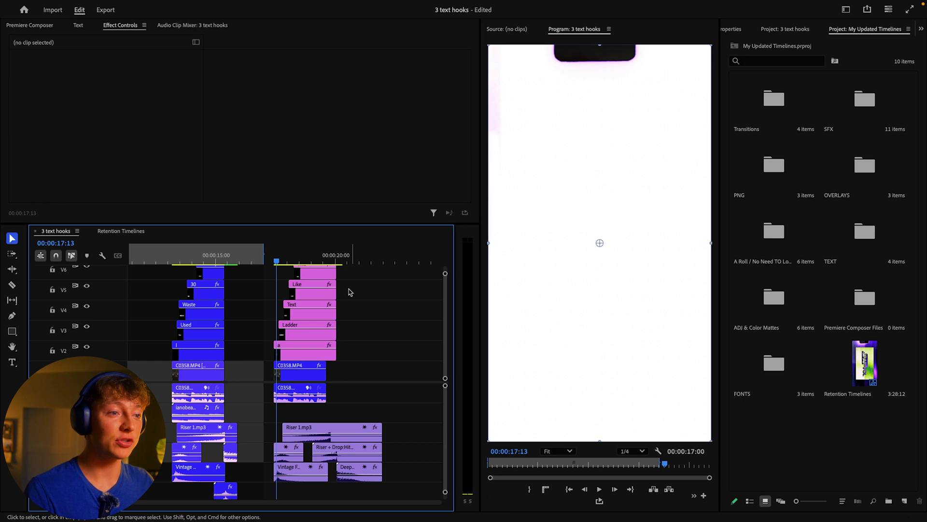
Scrub through the pasted hook to check the resized transition over the ladder text.
scroll(300, 280, up, 2)
scroll(299, 280, up, 1)
key(shift+Right)
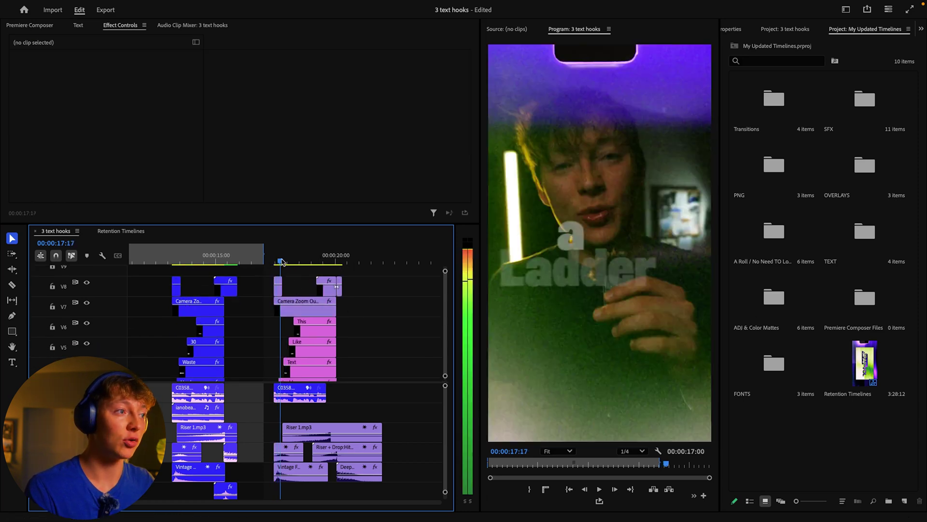
drag(279, 262, 317, 263)
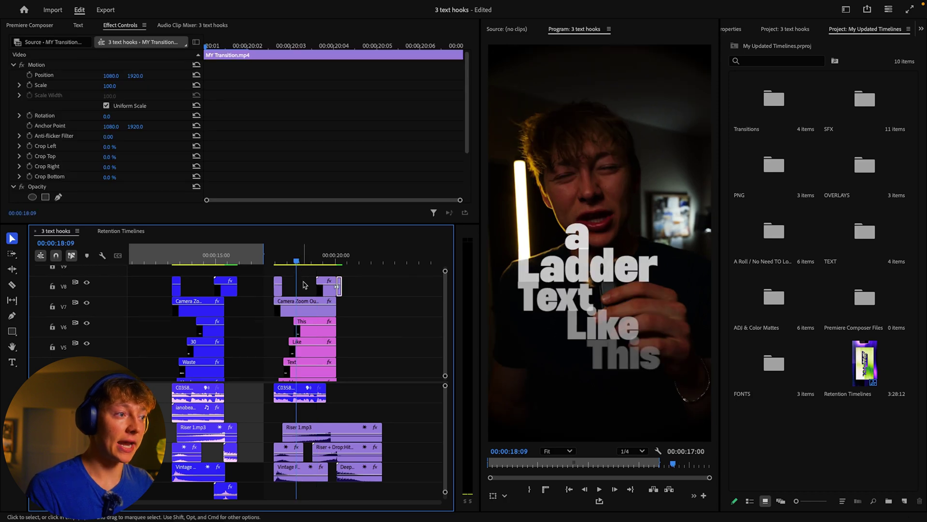
Replace the text of the hook's first word, "a", with "I".
scroll(309, 310, down, 2)
scroll(324, 341, down, 1)
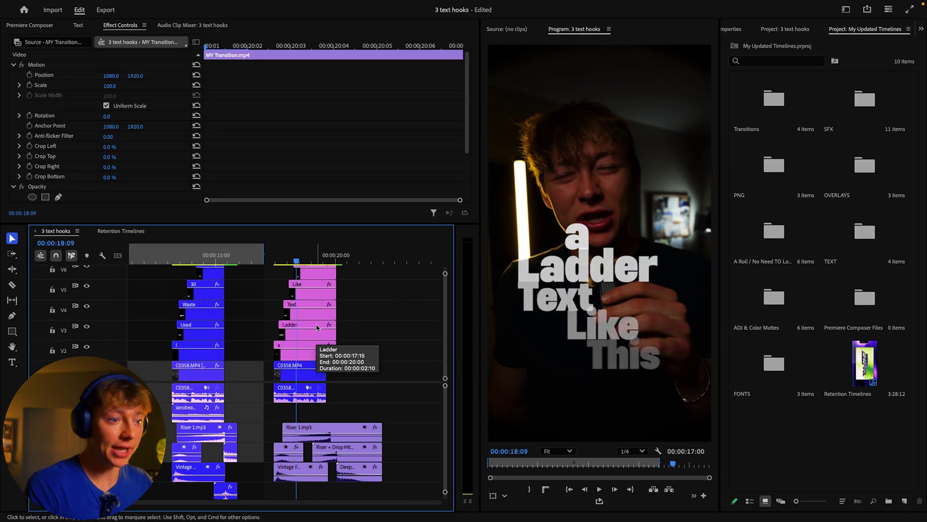
click(300, 350)
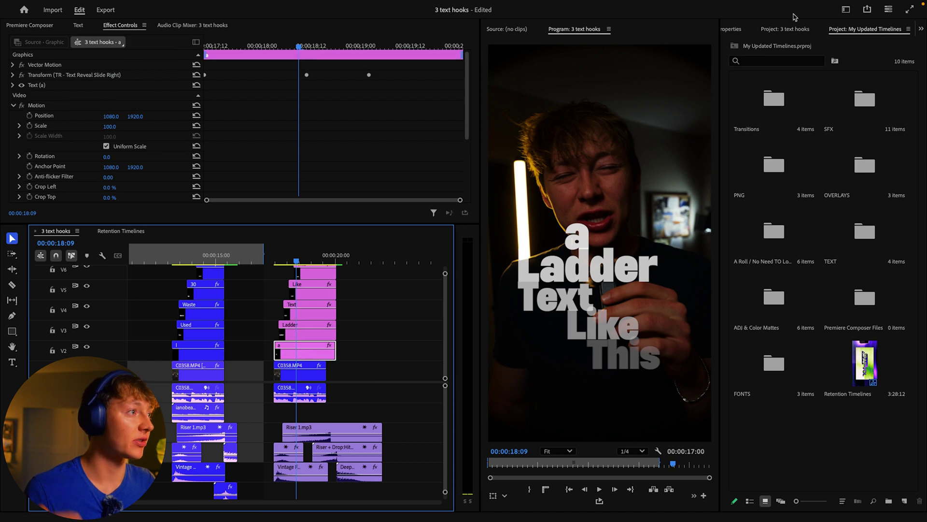
click(735, 29)
key(t)
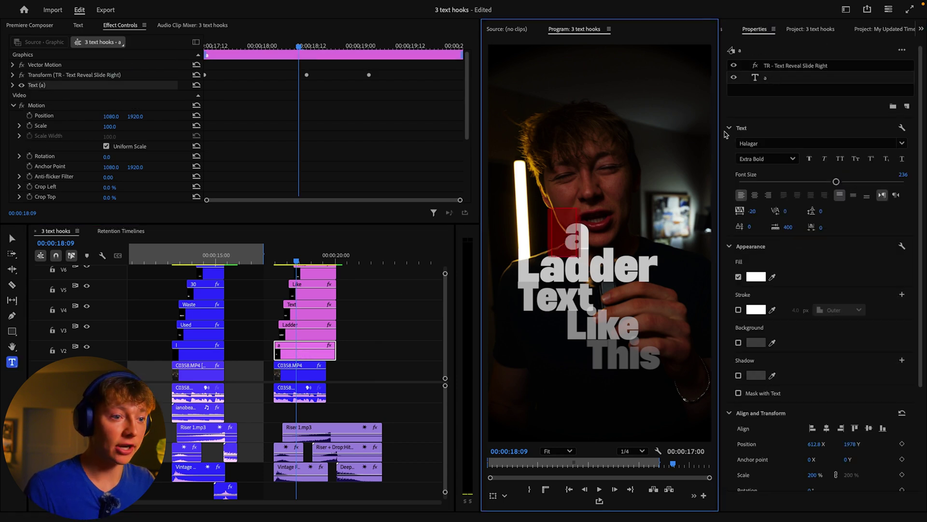
text(I)
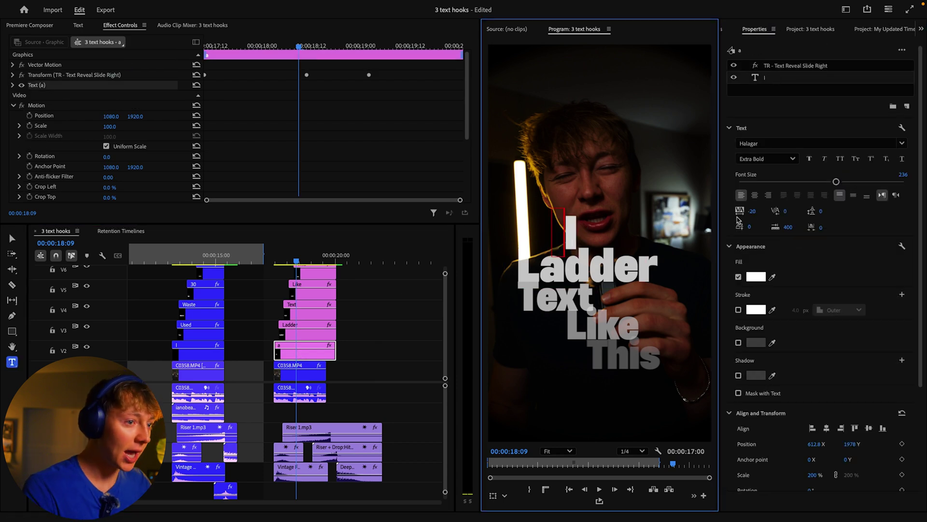
Replace the words "Ladder" and "Text" in the hook with "Used" and "Waste".
click(309, 331)
click(786, 81)
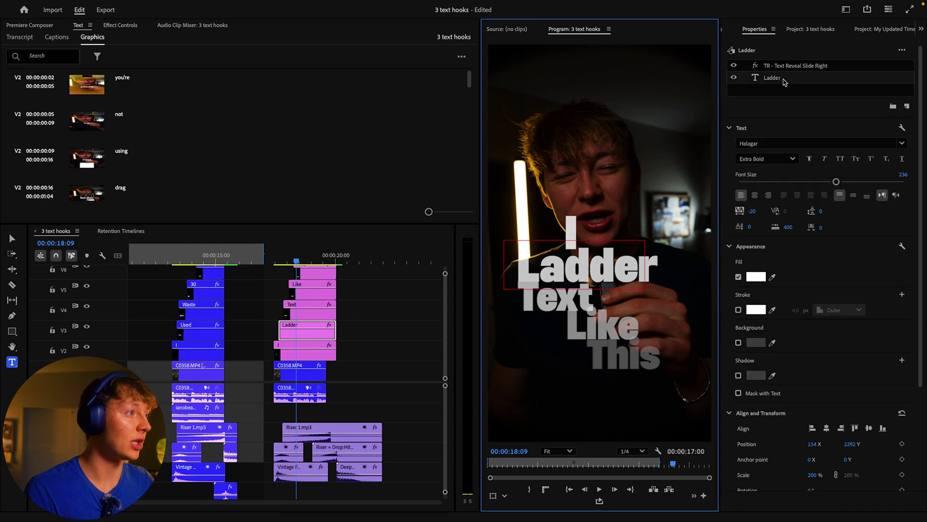
text(Used)
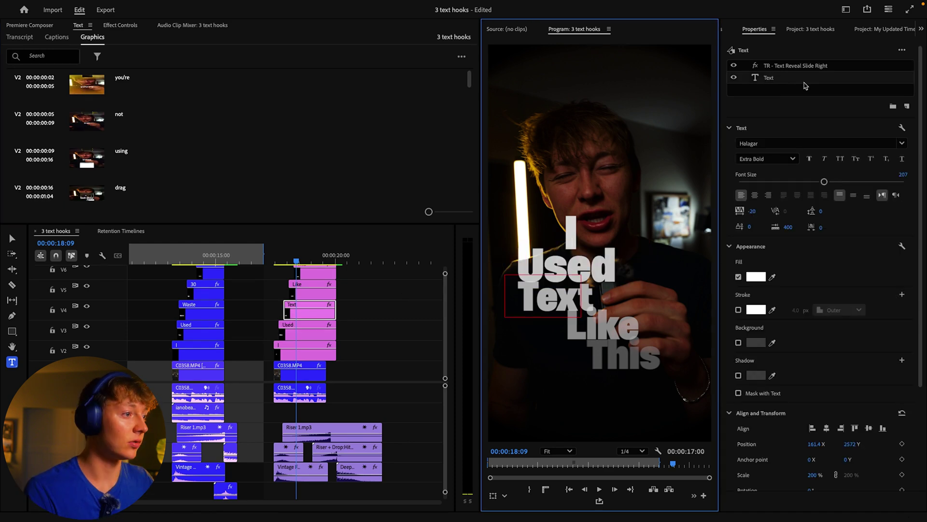
double_click(804, 81)
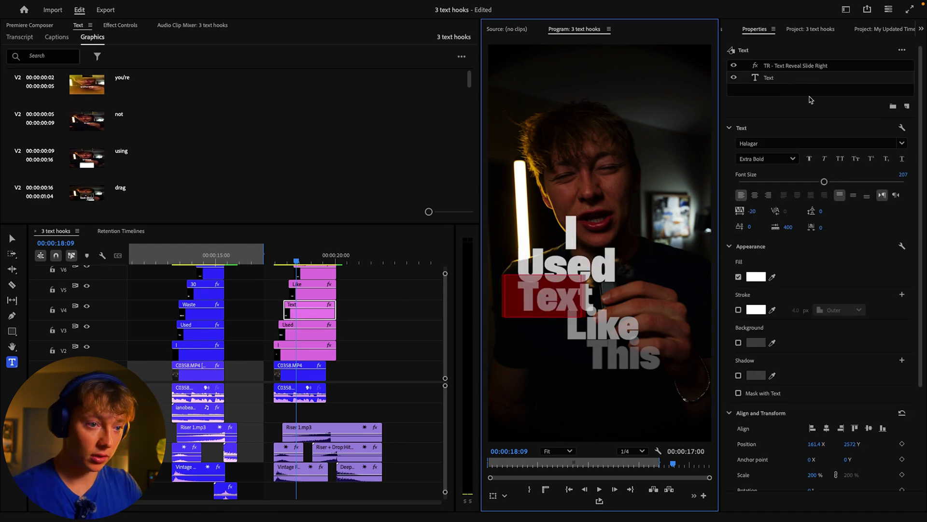
text(Waste)
Replace the words "Like" and "This" in the hook with "30" and "Minutes".
click(331, 307)
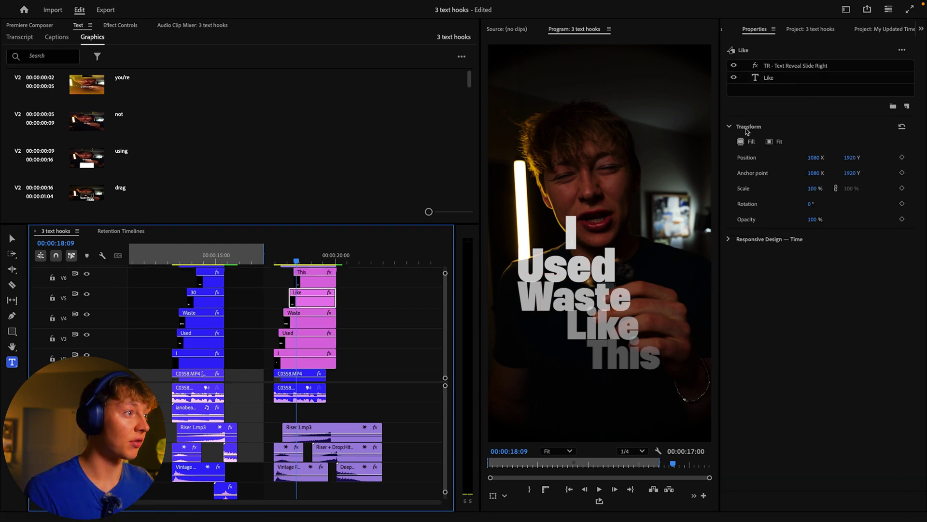
click(800, 78)
text(30)
key(ctrl+Up)
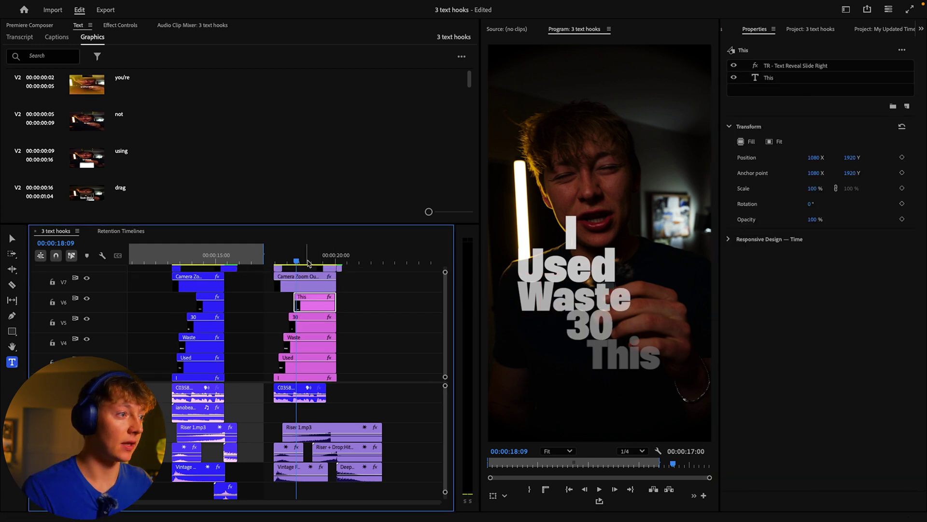
click(770, 78)
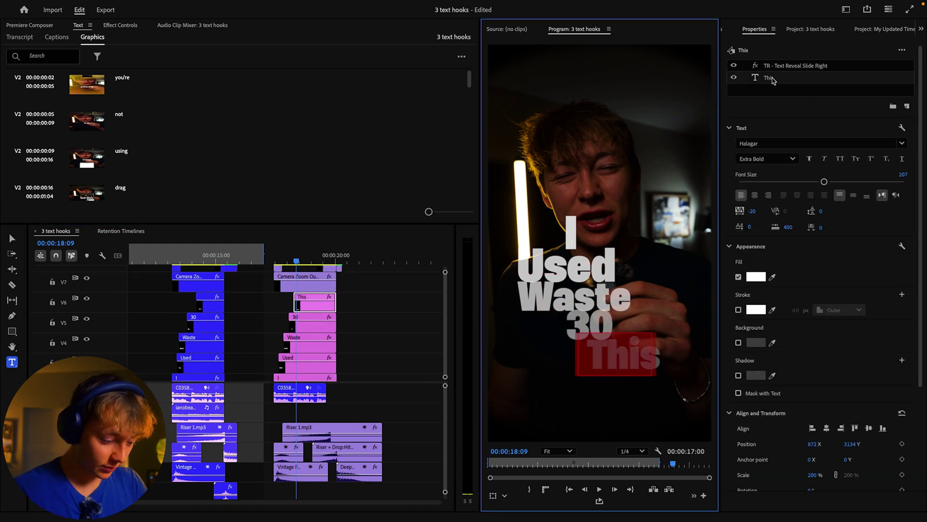
text(Minutes)
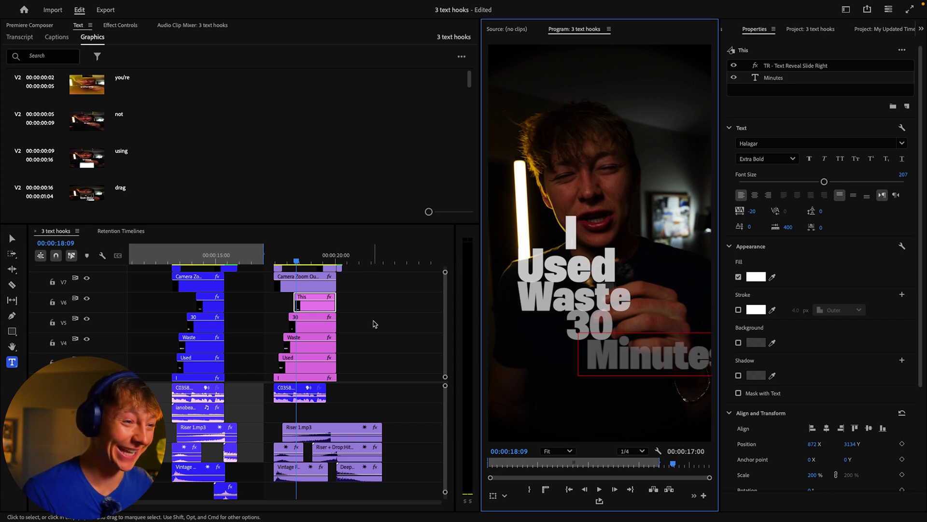
Compare the new hook's word layout with the finished "I Used Waste 30 Minutes" hook earlier in the sequence.
click(372, 323)
click(277, 264)
drag(276, 265, 330, 255)
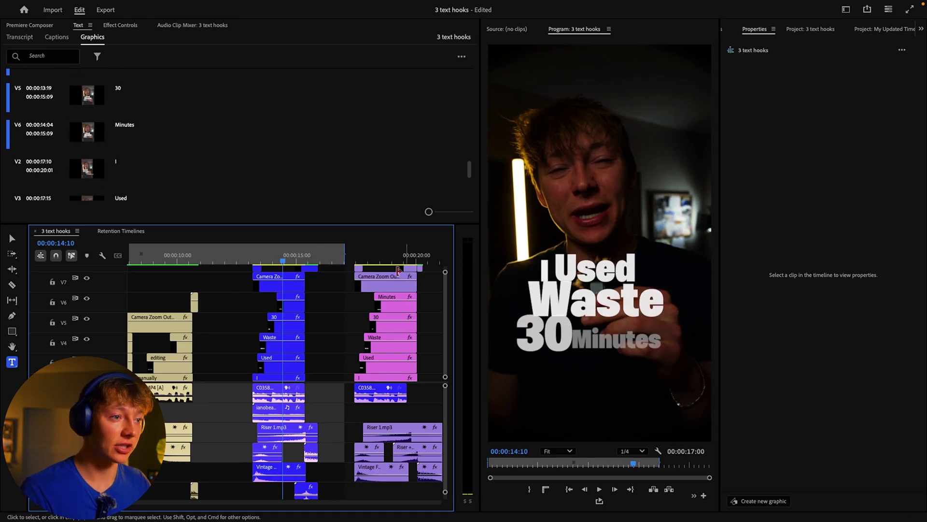
Move the "I" text in the new hook to position 246, 2219.
click(367, 261)
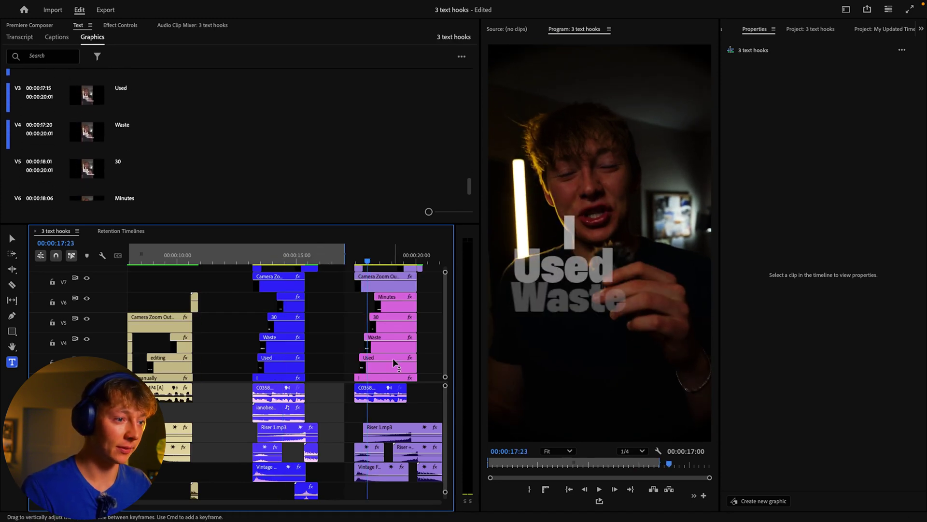
click(388, 378)
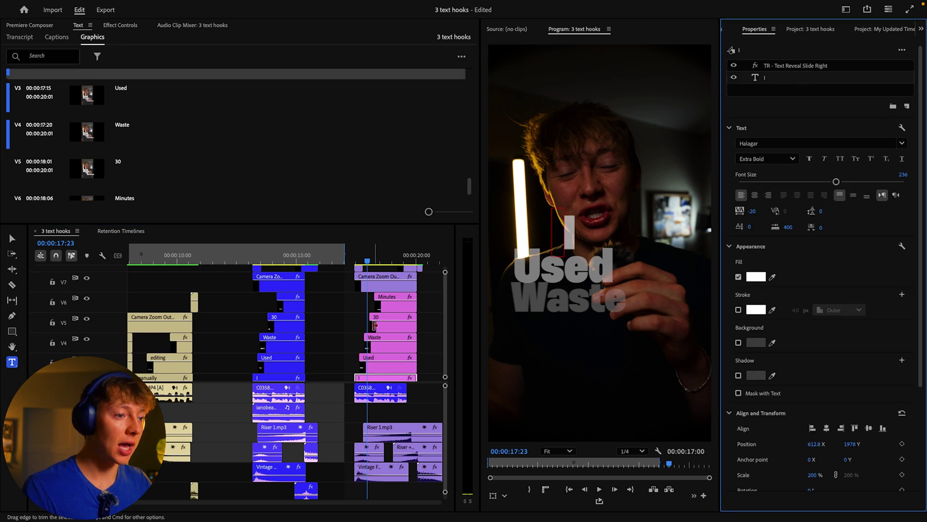
scroll(374, 326, down, 1)
scroll(814, 286, down, 2)
drag(912, 385, 924, 376)
drag(806, 404, 645, 404)
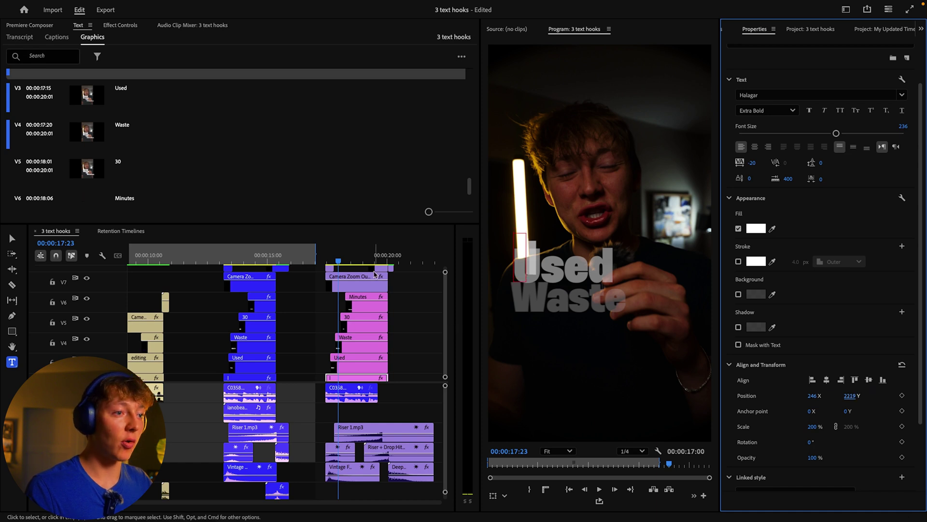
Show the frame at 00:00:19:03 with all words in view and move the "Used" text to X position 707.
click(364, 261)
drag(365, 261, 367, 261)
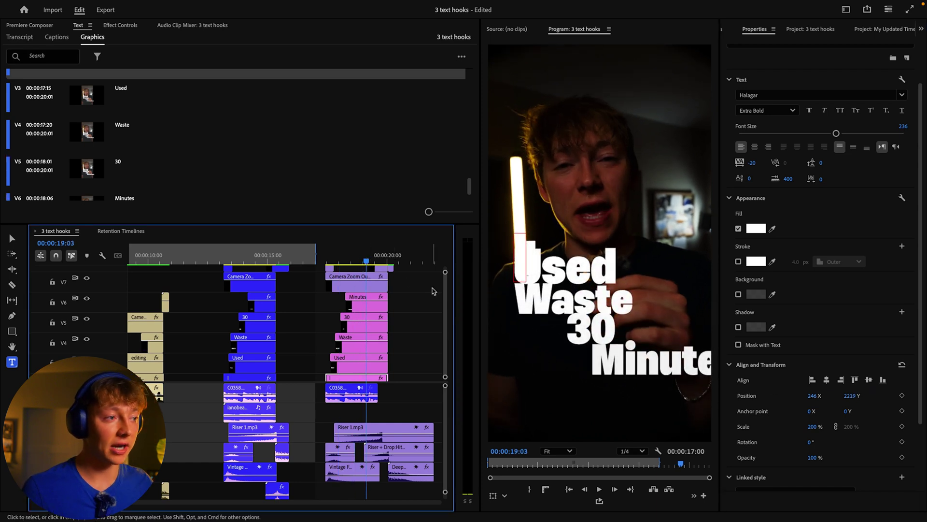
click(359, 363)
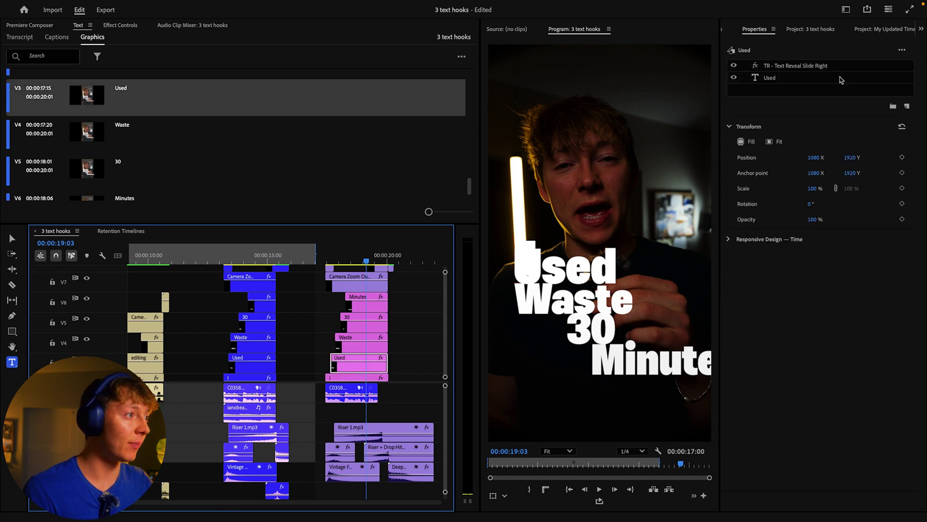
click(792, 82)
scroll(821, 241, down, 3)
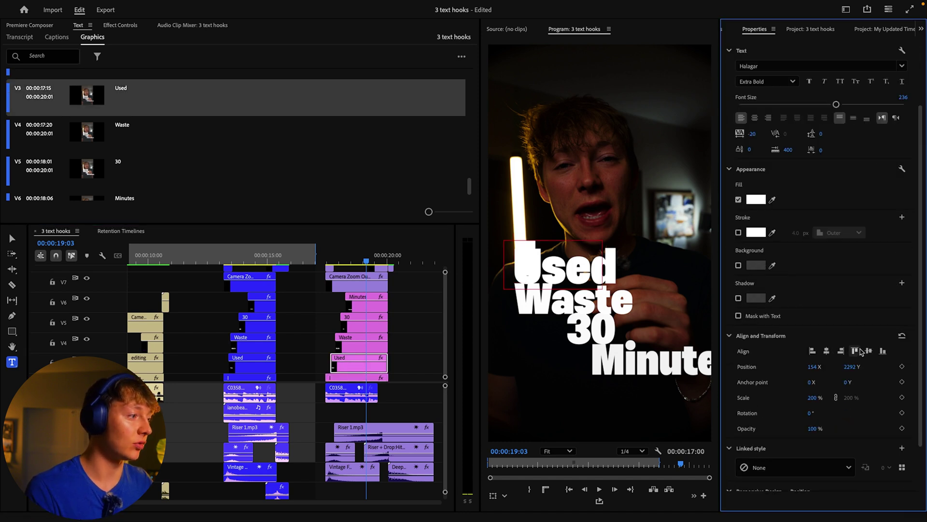
drag(815, 368, 862, 365)
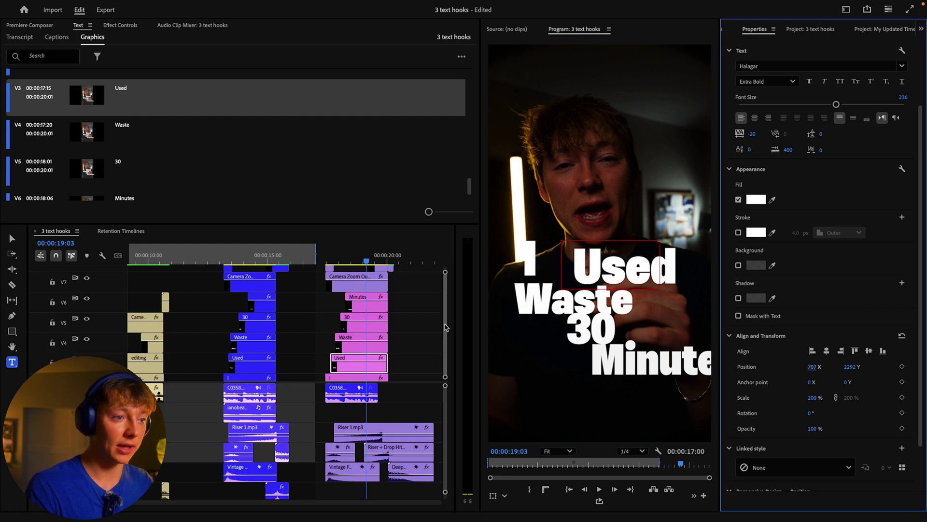
Reposition the "I" text directly in front of "Used" on the same line.
click(352, 379)
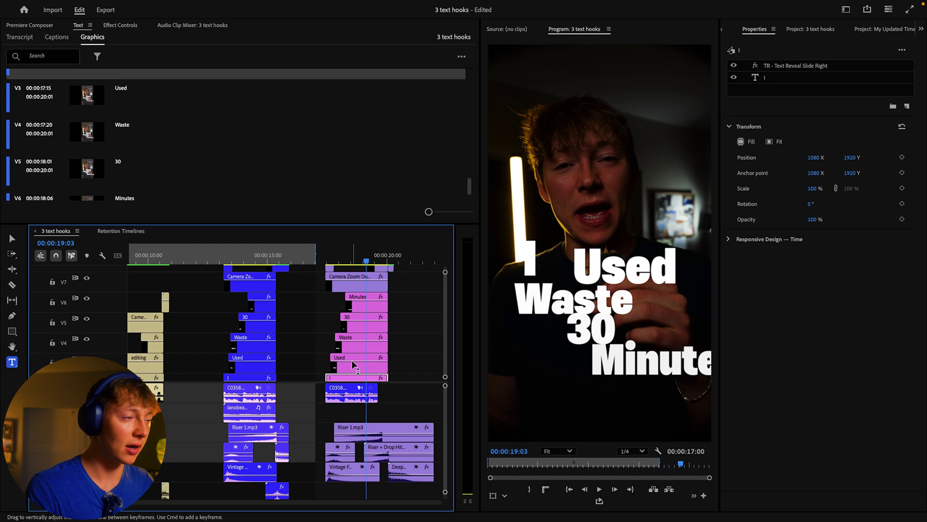
scroll(858, 369, down, 3)
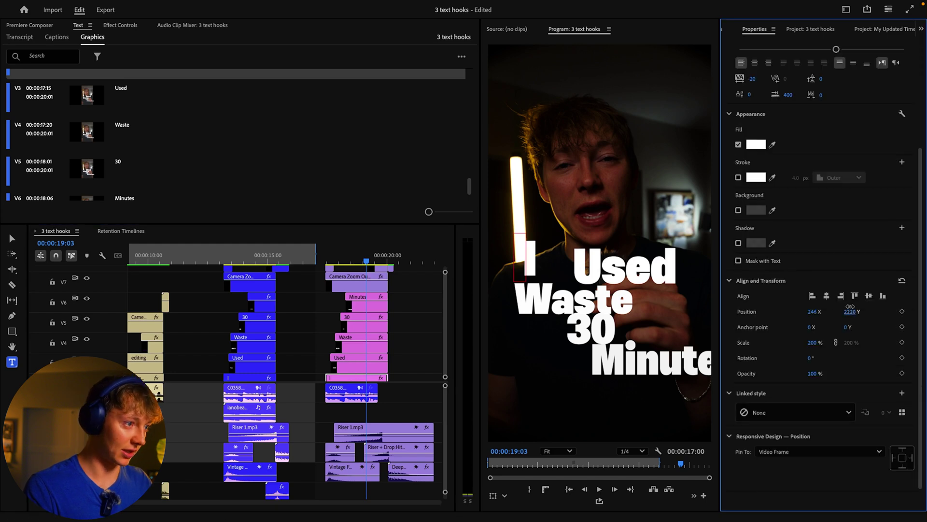
drag(820, 308, 923, 299)
Enlarge the "Waste" text to font size 261 and lower it to Y position 2683.
click(360, 344)
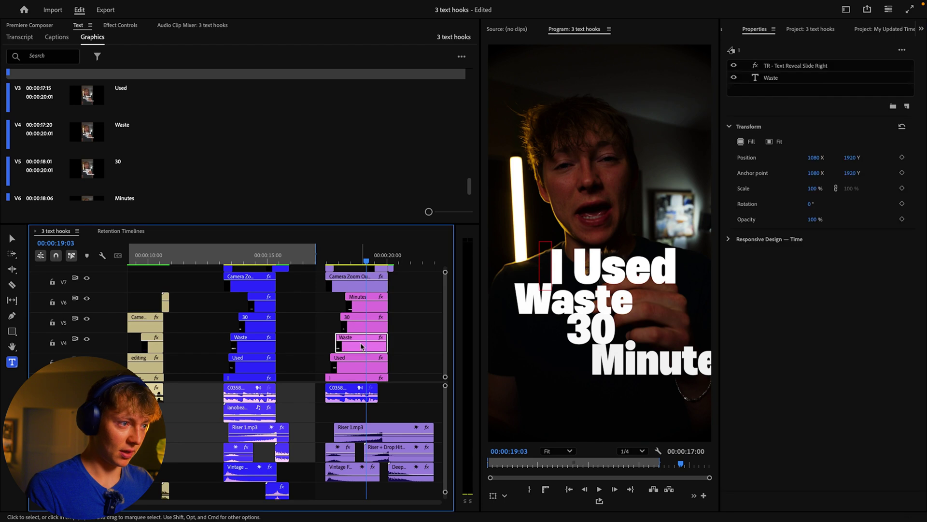
click(779, 77)
scroll(828, 297, down, 1)
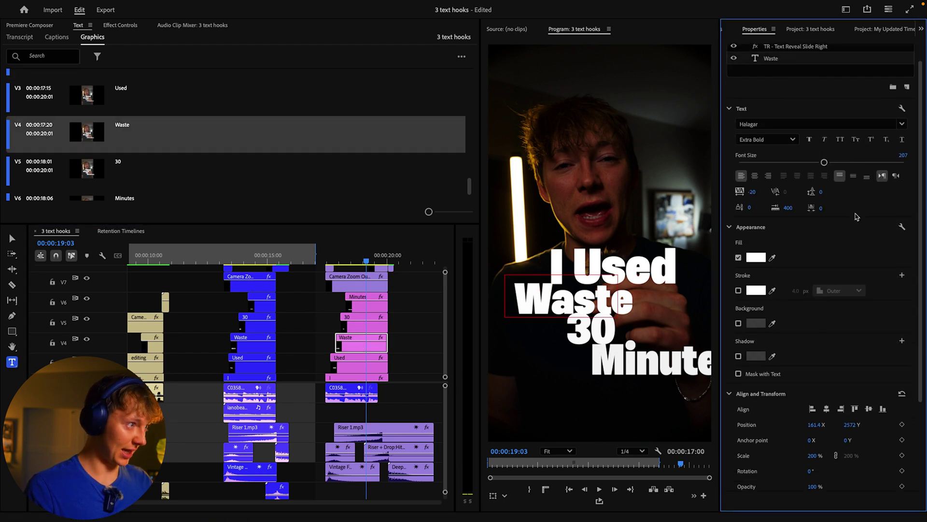
drag(825, 163, 846, 163)
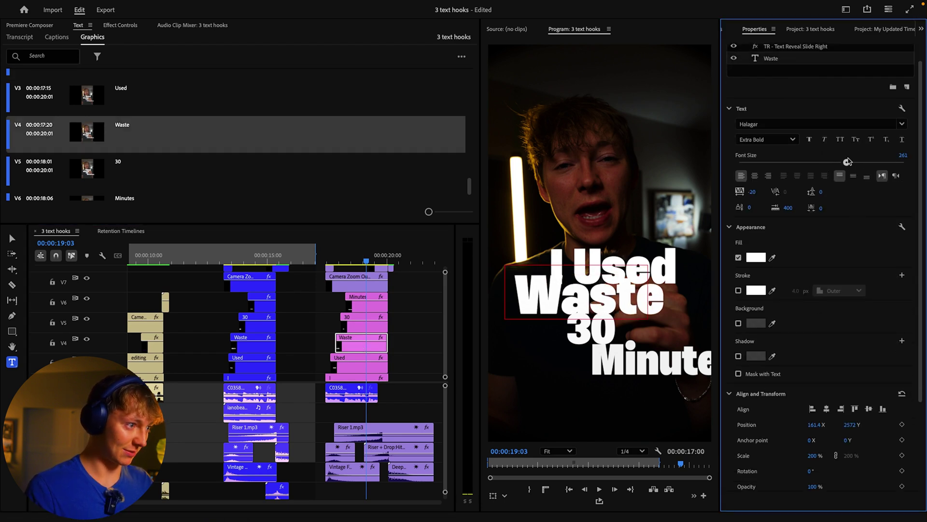
scroll(856, 327, down, 1)
scroll(856, 327, down, 1)
drag(850, 405, 894, 393)
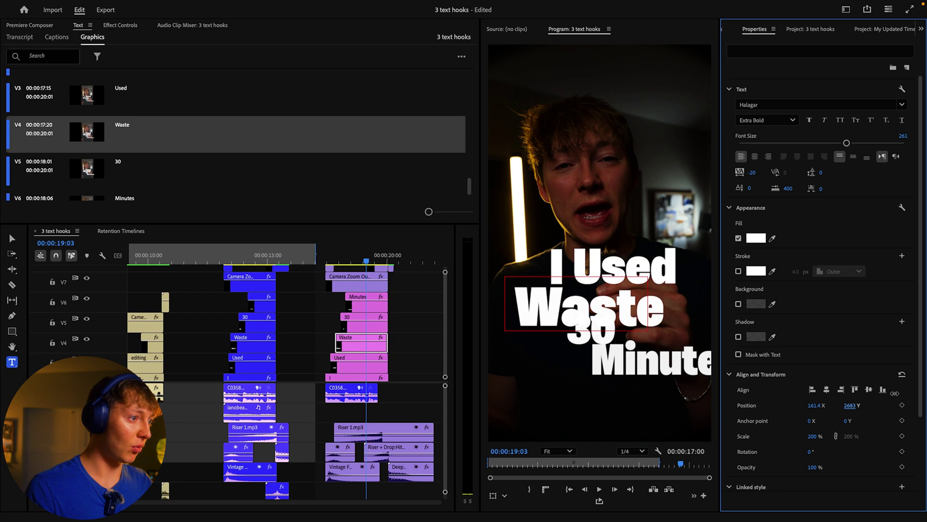
Select the "Used" text layer of the new hook for editing.
click(352, 367)
click(786, 76)
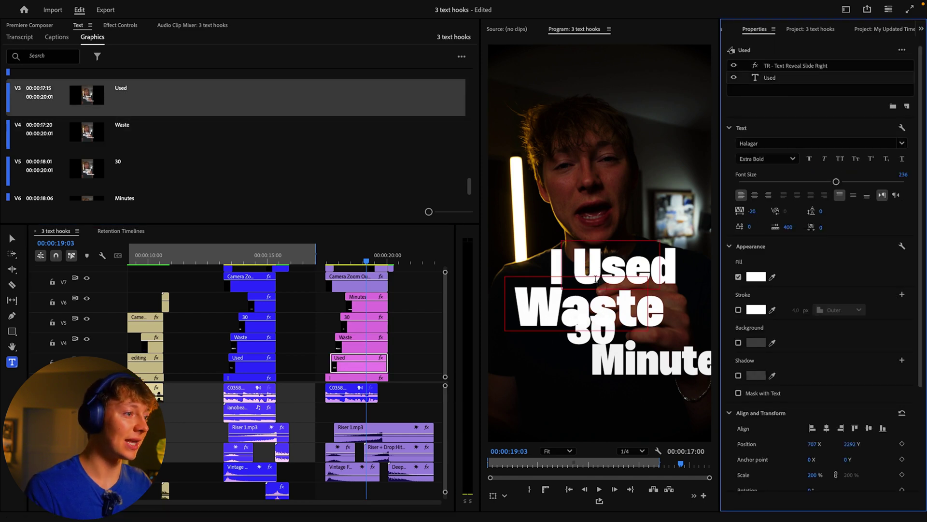